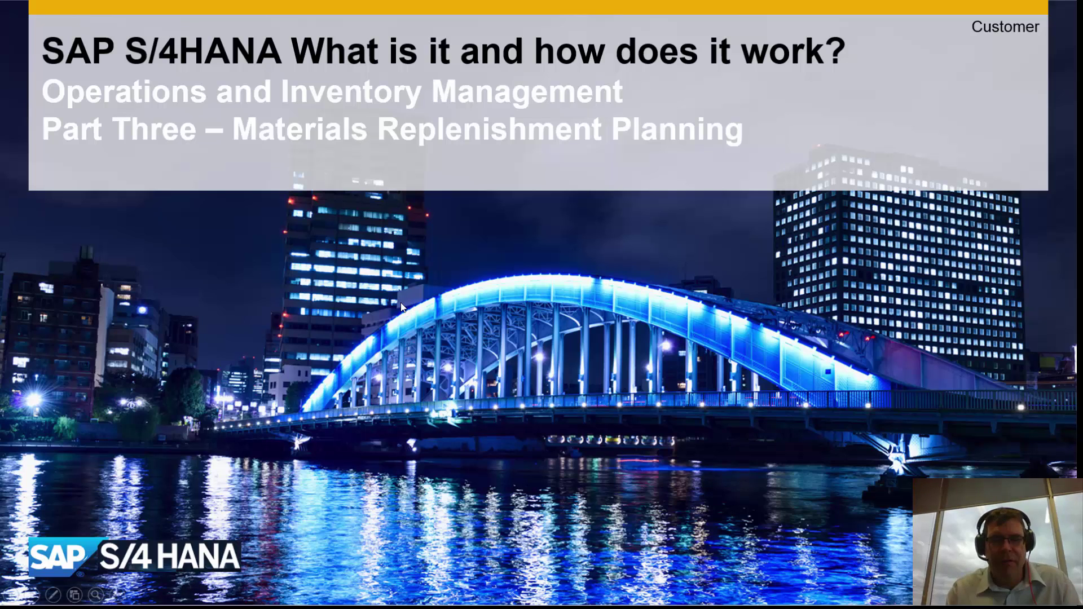
- Advance the slide show past the SAP S/4HANA Materials Replenishment Planning title slide
{"action": "key", "text": "Right"}
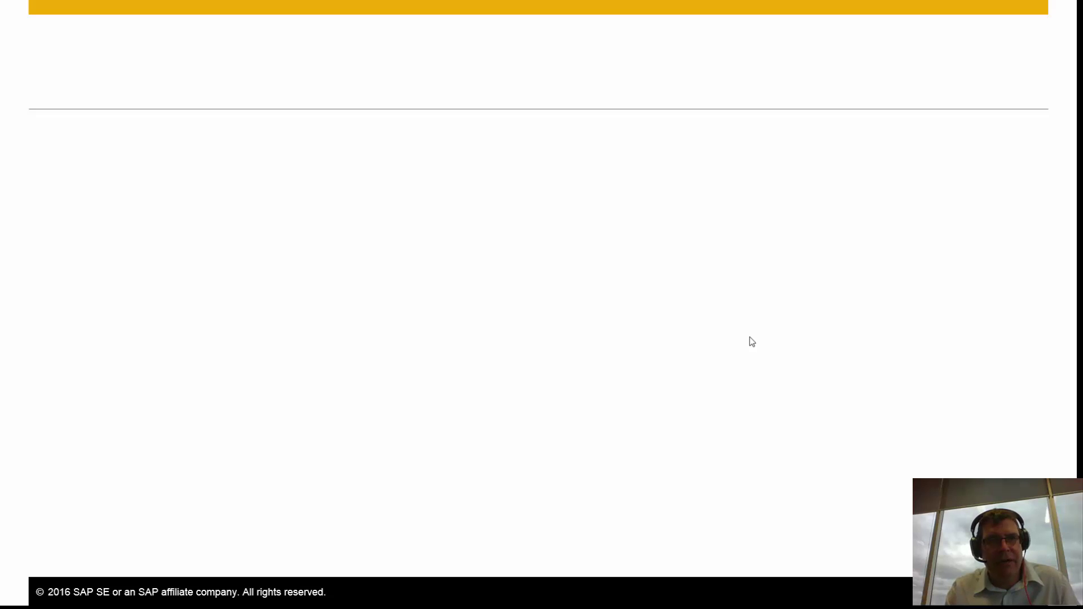
- Animate in the mobile phone and notebook pictures on the gadget slide
{"action": "key", "text": "Right"}
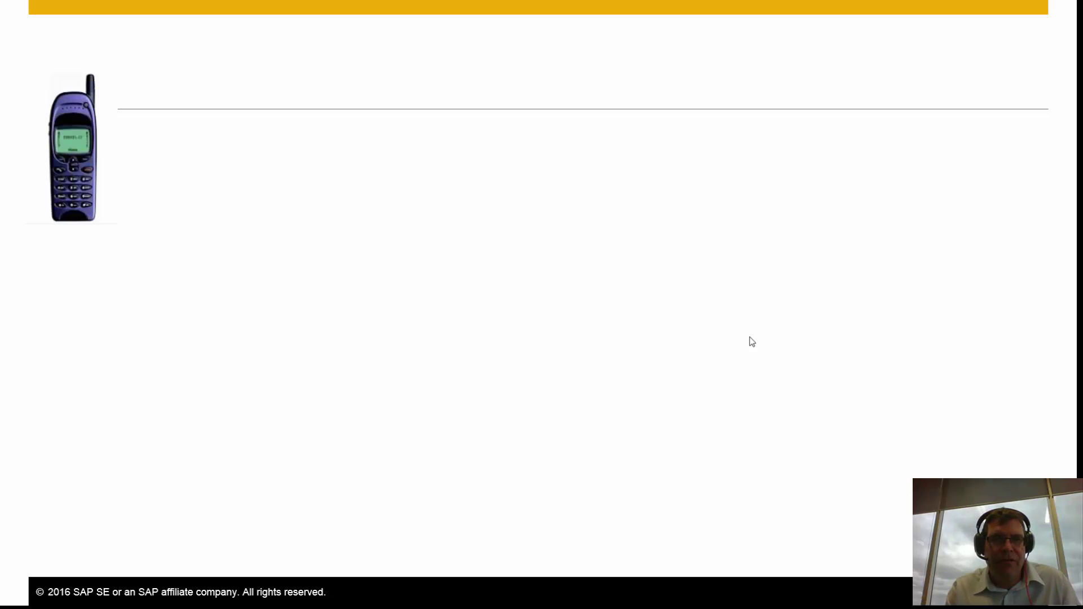
{"action": "key", "text": "Right"}
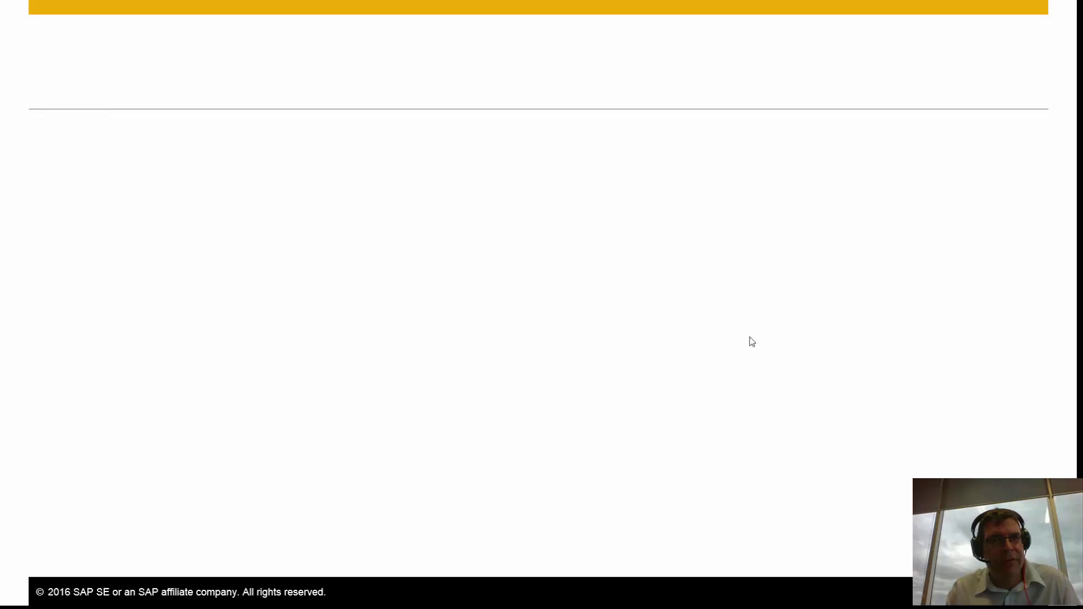
{"action": "key", "text": "Right"}
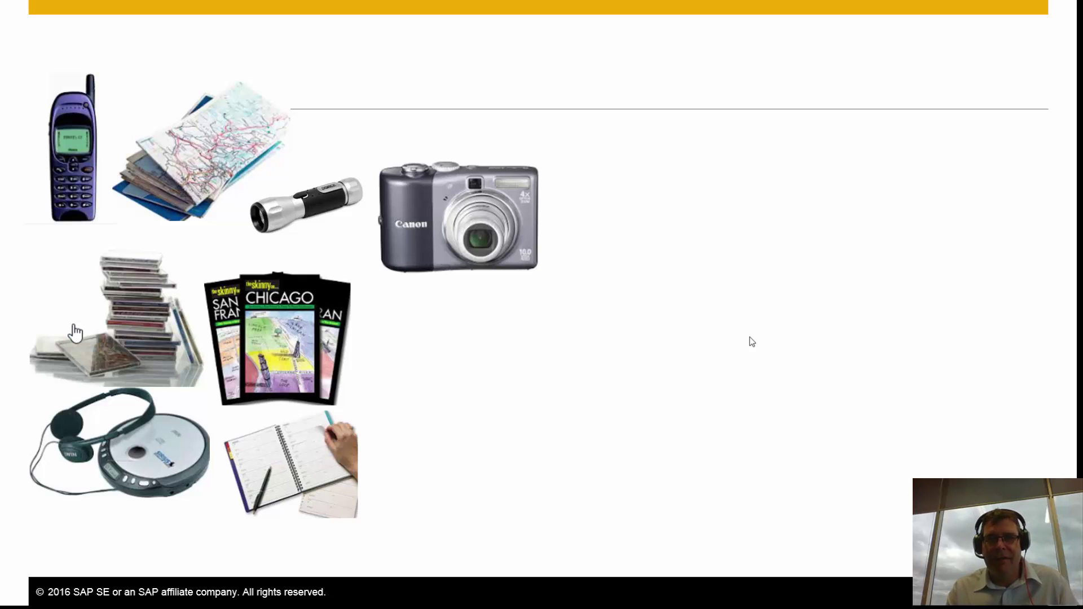
{"action": "key", "text": "Right"}
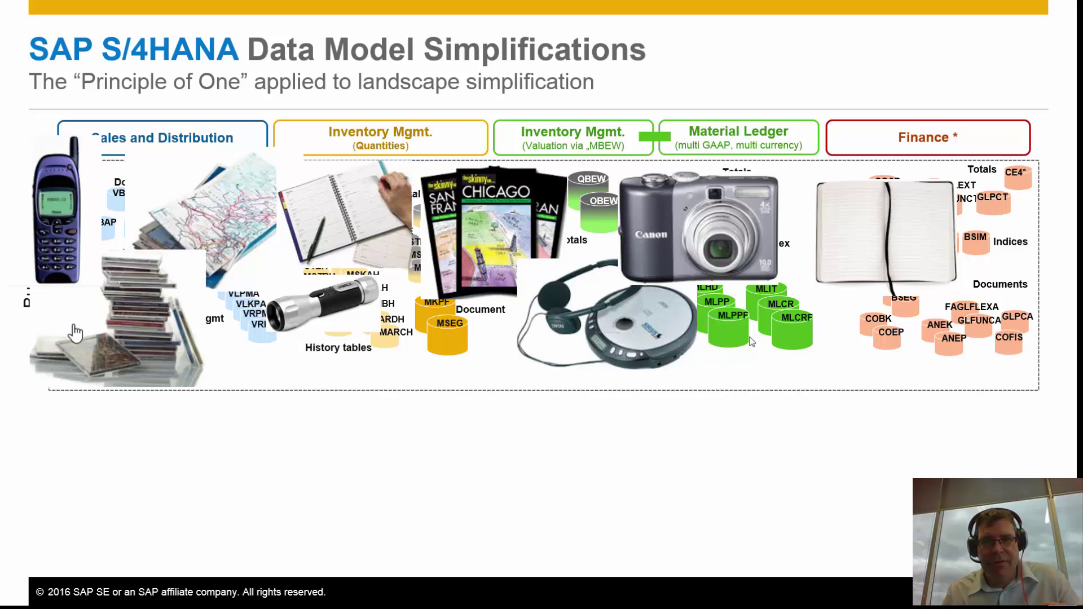
- Animate in the S/4HANA simplified tables row and move on toward the MRP Run slide
{"action": "key", "text": "Right"}
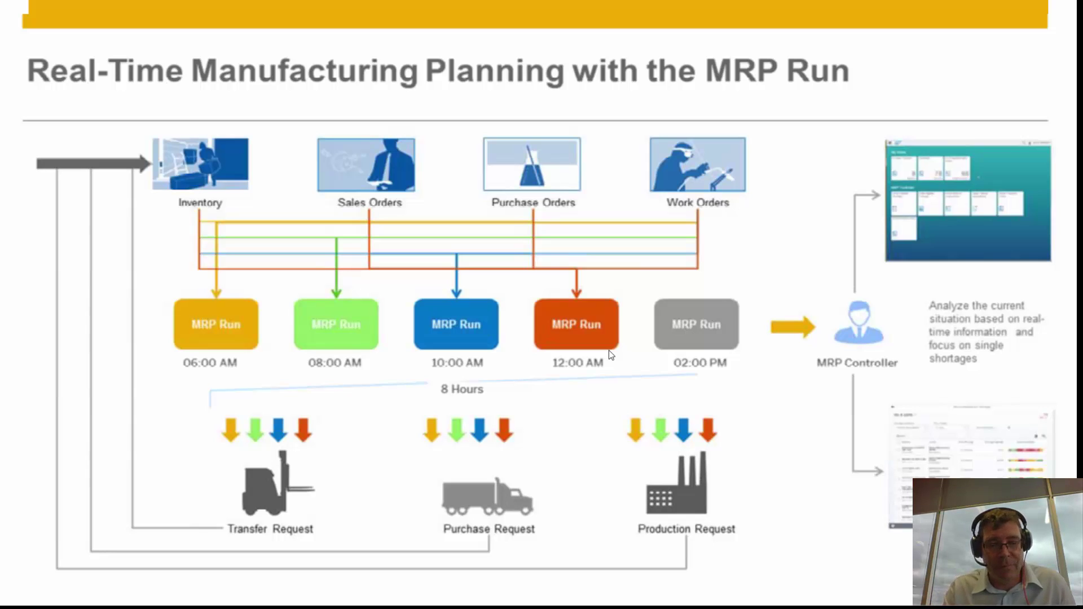
- Show the Real-time Inventory Management slide, then switch to the remote desktop's Fiori launchpad
{"action": "key", "text": "Right"}
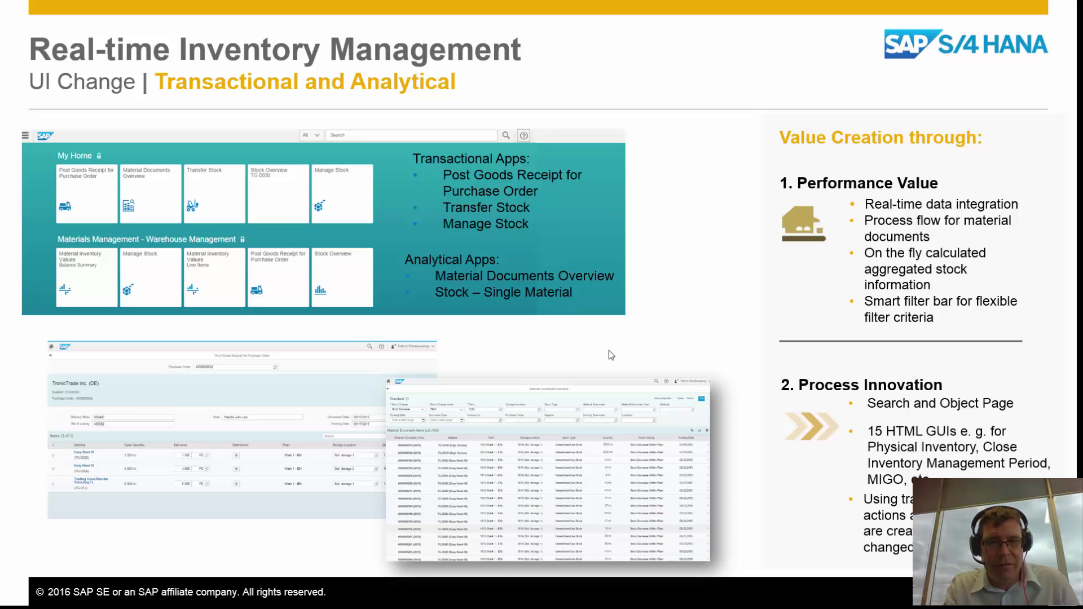
{"action": "key", "text": "alt+Tab"}
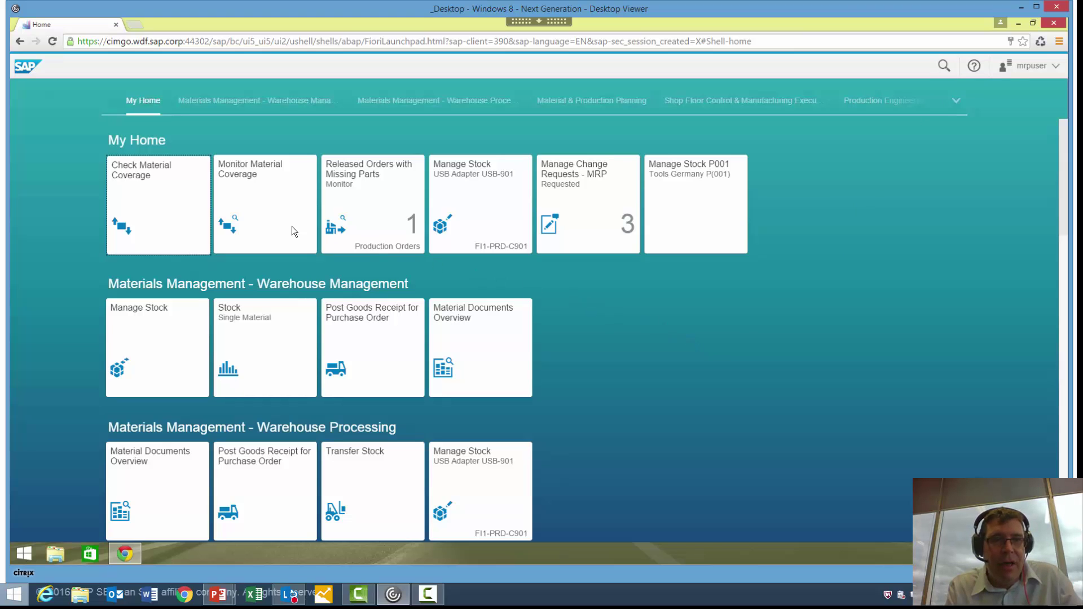
- In Check Material Coverage, find 'insert bit' at plant P001 with MRP Standard shortage definition
{"action": "left_click", "coordinate": [179, 225]}
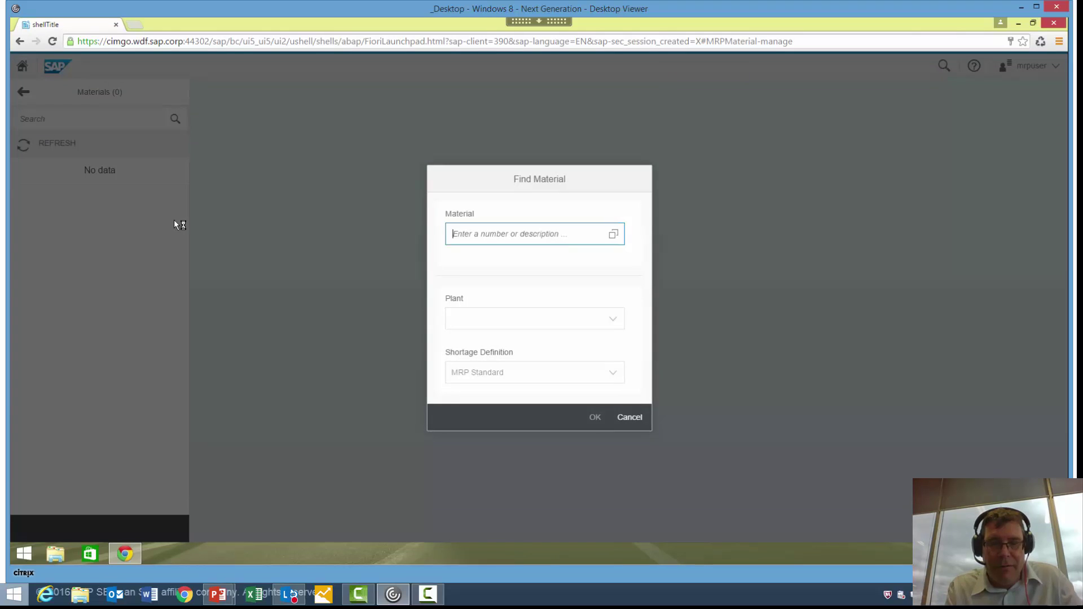
{"action": "type", "text": "in"}
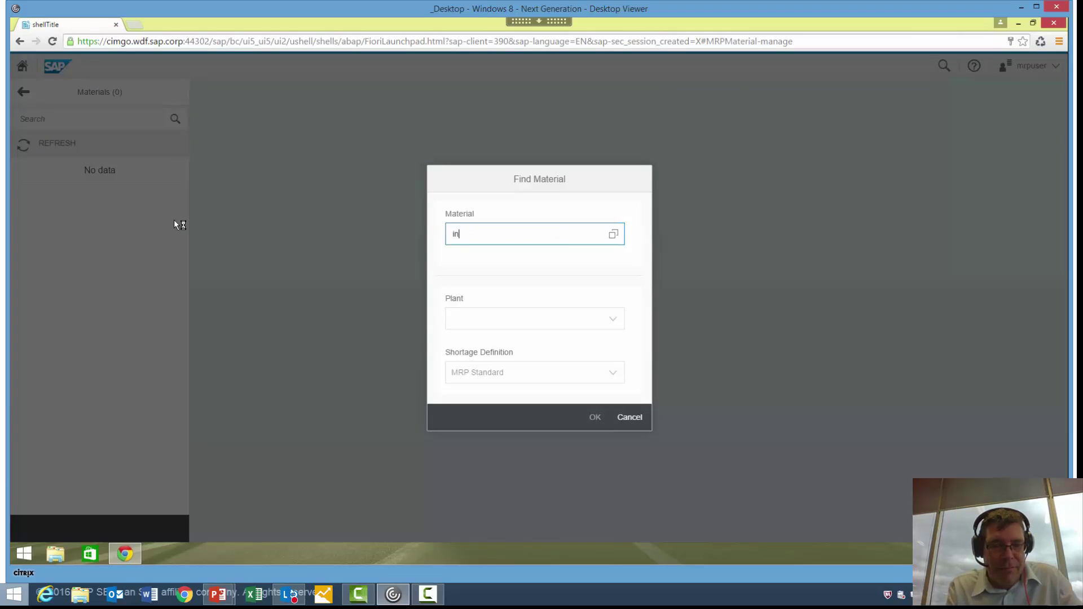
{"action": "type", "text": "sert"}
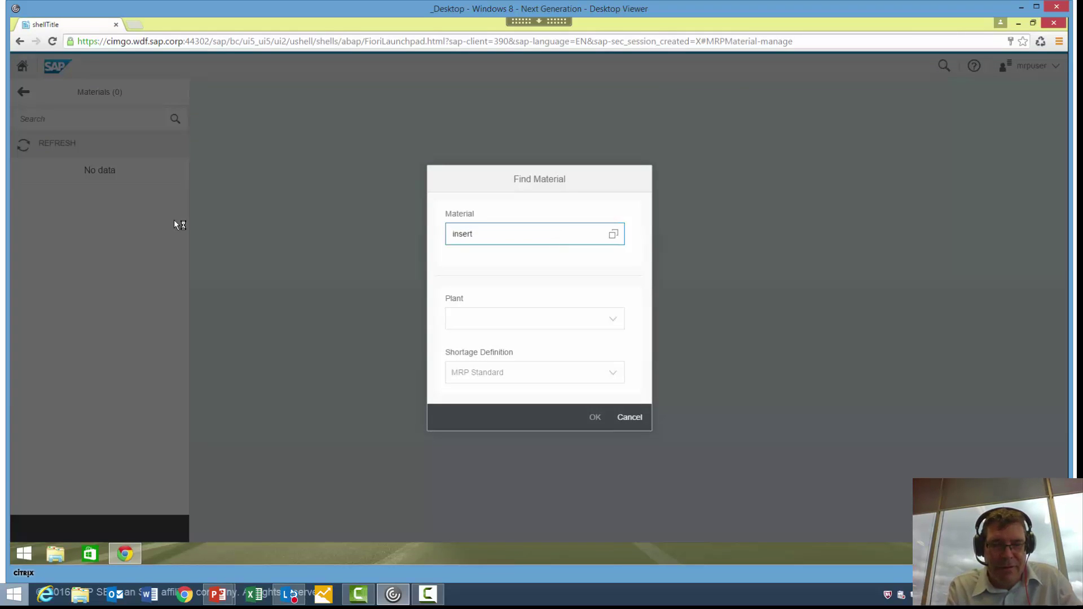
{"action": "type", "text": " bit"}
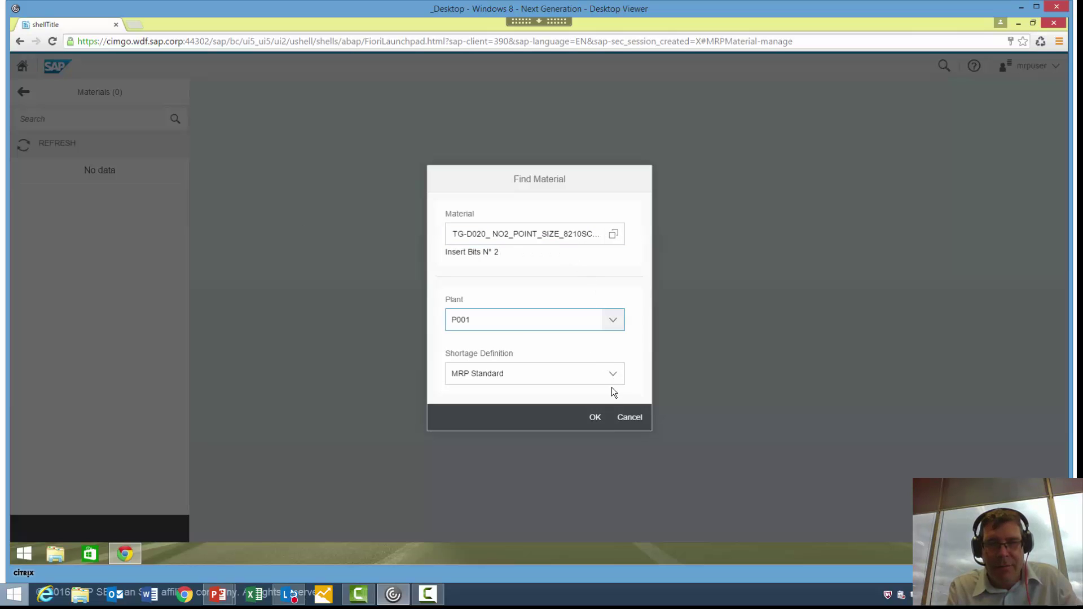
{"action": "left_click", "coordinate": [523, 325]}
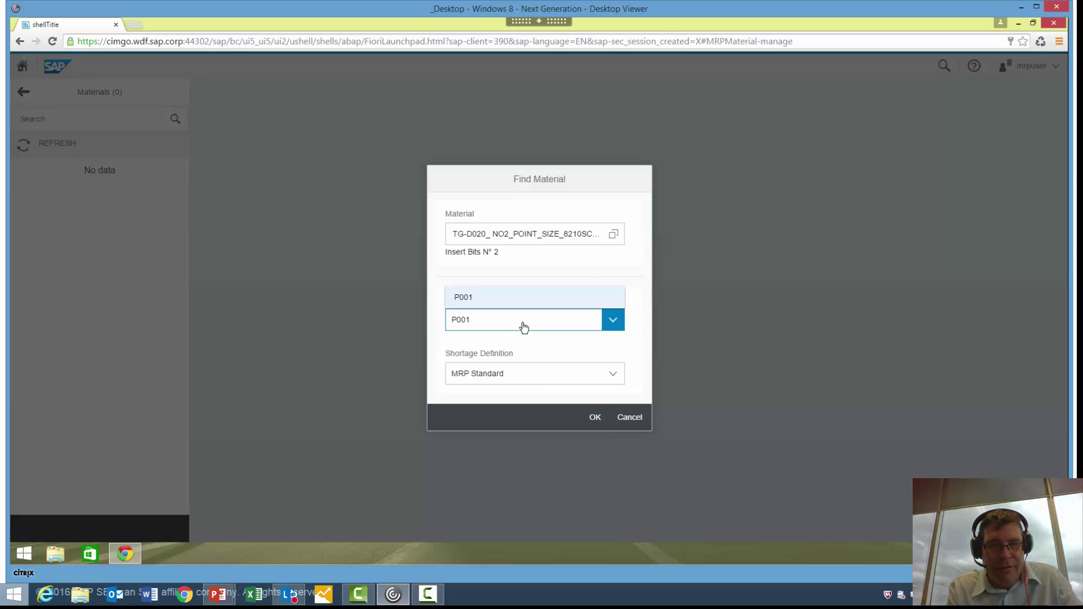
{"action": "left_click", "coordinate": [523, 327]}
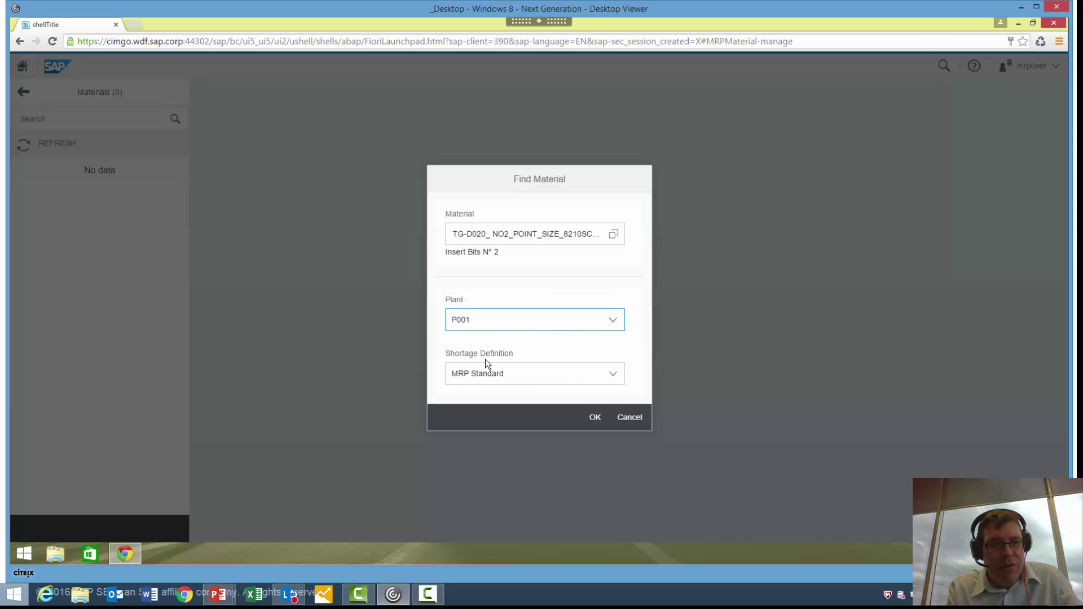
{"action": "left_click", "coordinate": [562, 384]}
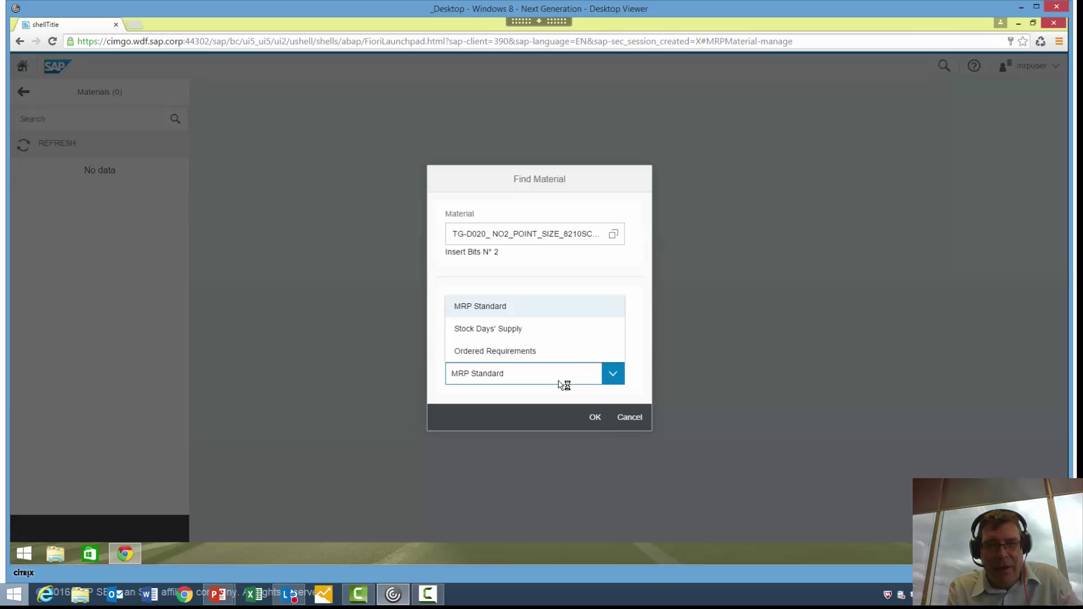
{"action": "left_click", "coordinate": [515, 313]}
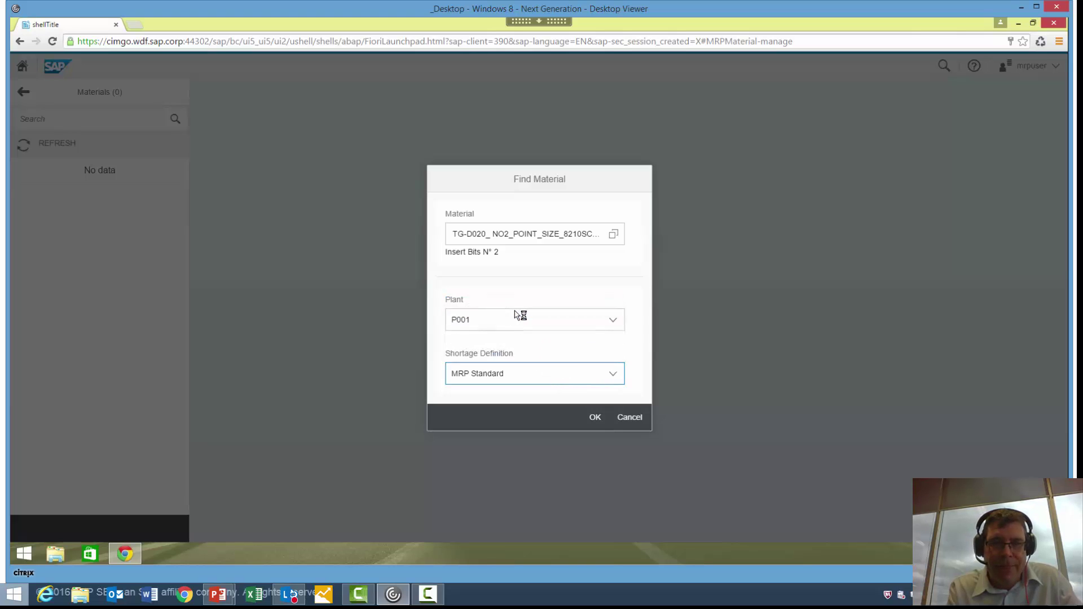
- Open Insert Bits N° 2's details and chart its Stock / Requirements List
{"action": "left_click", "coordinate": [598, 421]}
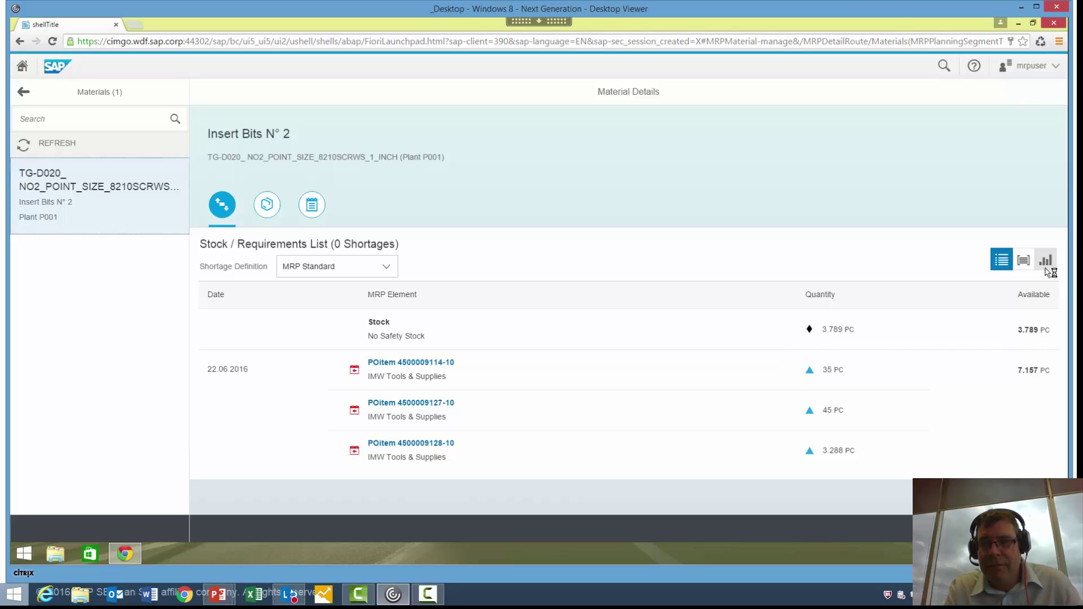
{"action": "left_click", "coordinate": [1046, 272]}
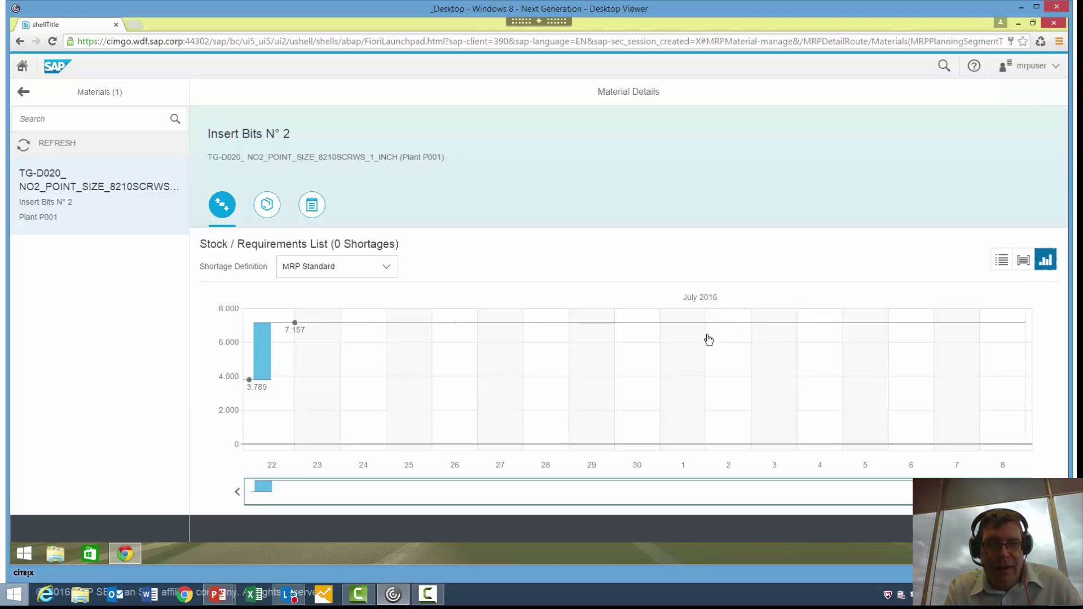
- Review Insert Bits N° 2's material data, including MRP Data and Procurement Type
{"action": "left_click", "coordinate": [264, 216]}
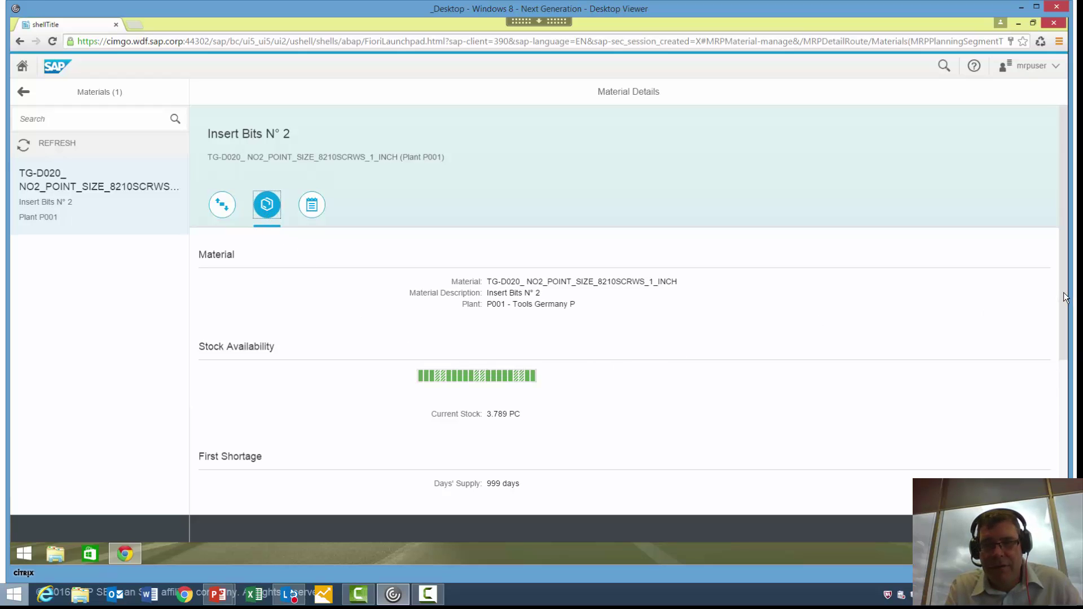
{"action": "scroll", "coordinate": [1056, 413], "scroll_direction": "down", "scroll_amount": 3}
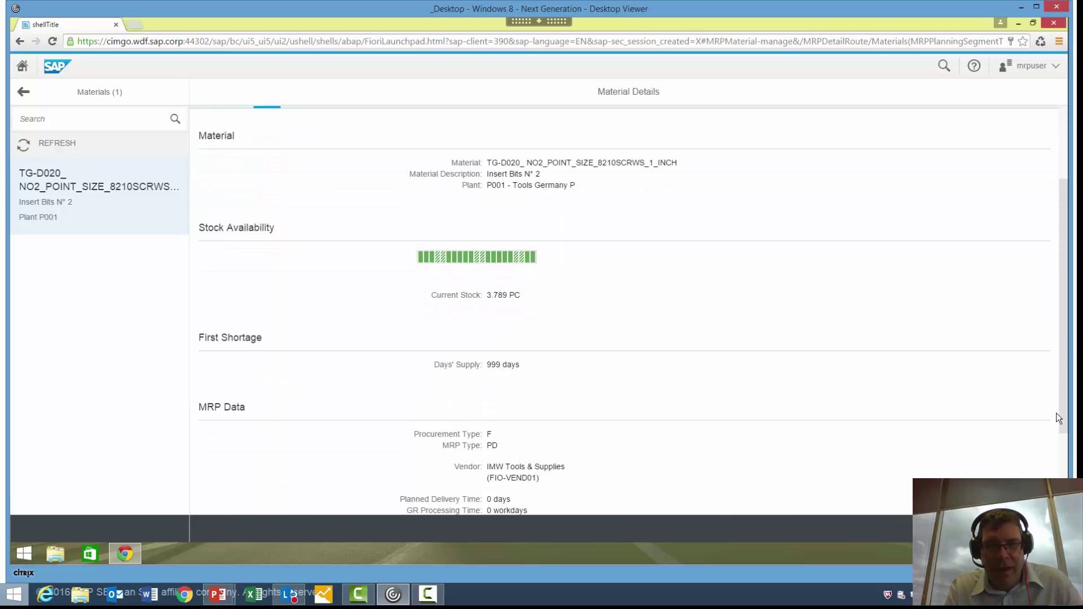
{"action": "scroll", "coordinate": [1050, 442], "scroll_direction": "down", "scroll_amount": 2}
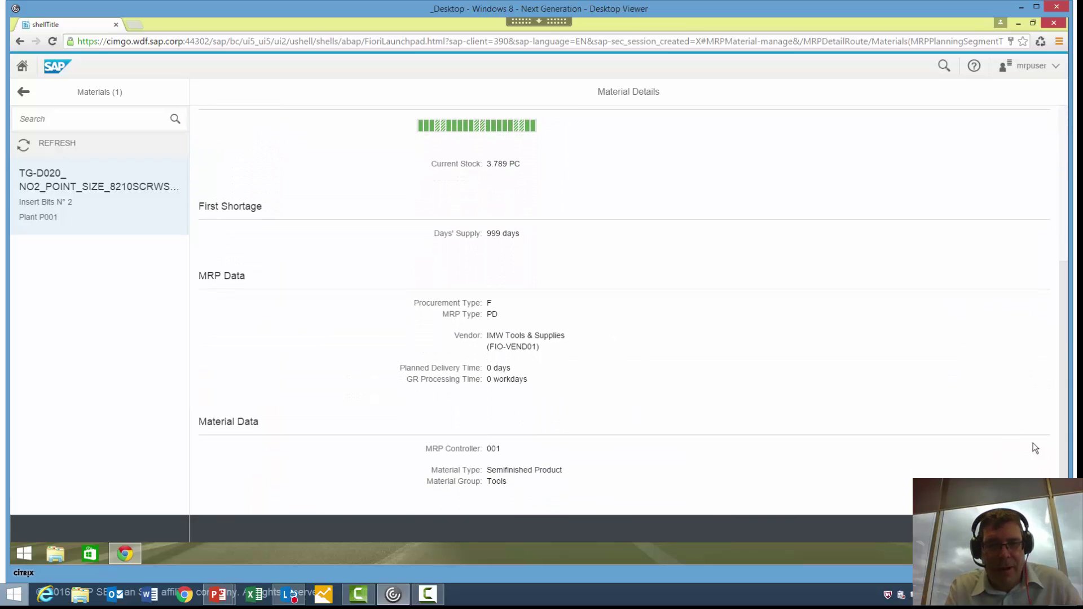
{"action": "triple_click", "coordinate": [488, 307]}
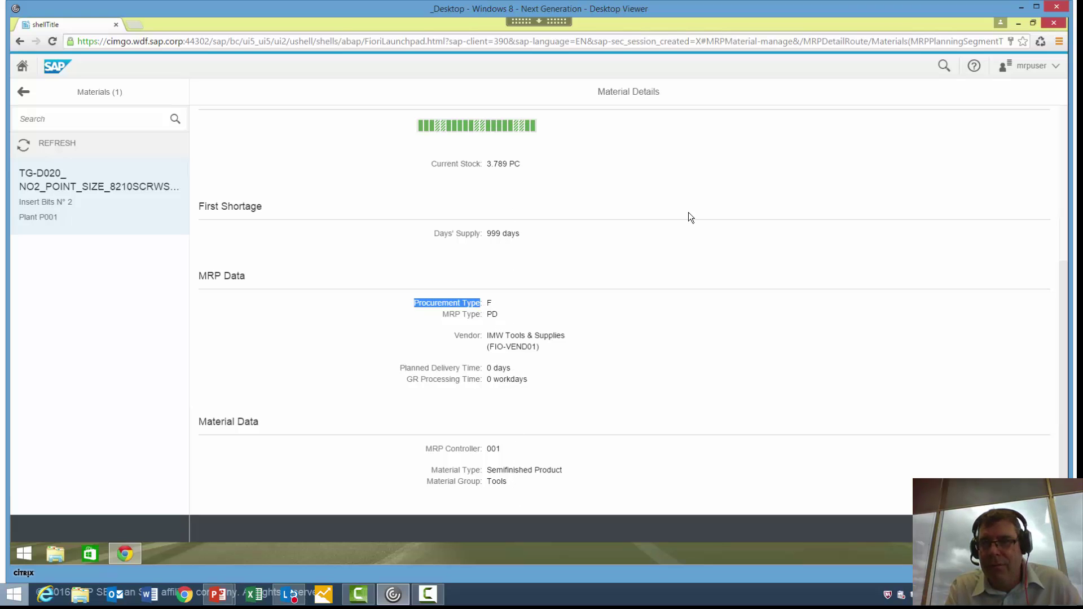
{"action": "left_click", "coordinate": [1063, 157]}
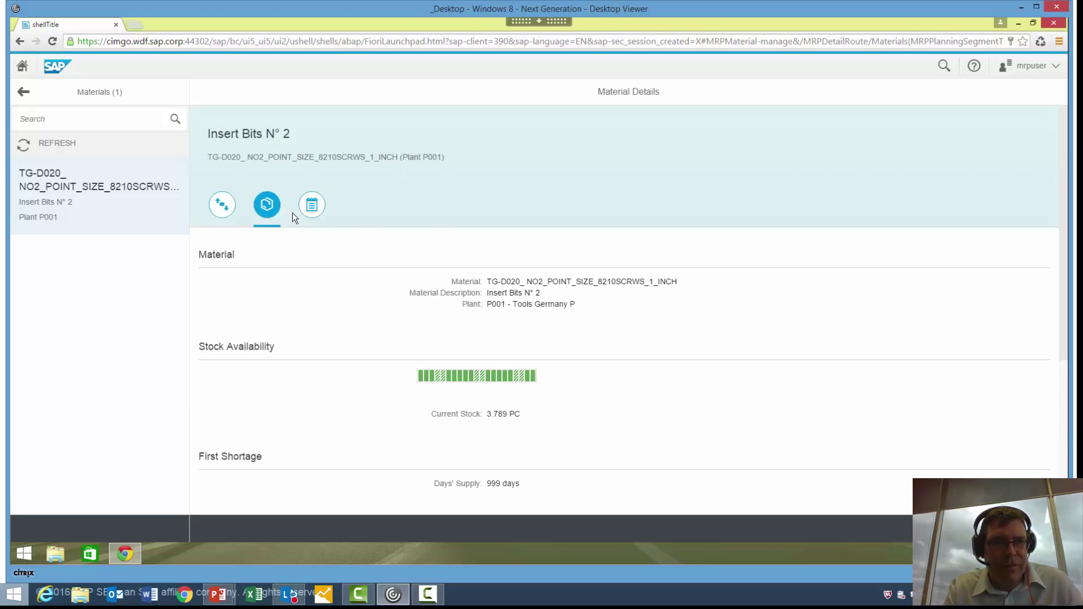
- From the launchpad home page, open Monitor Material Coverage's 200-material list
{"action": "left_click", "coordinate": [28, 74]}
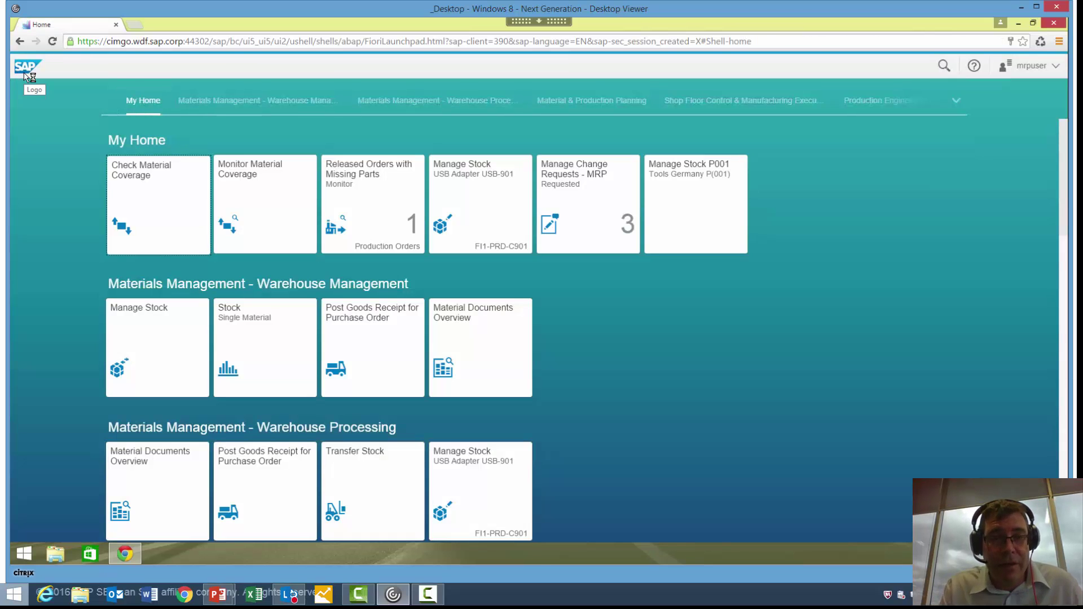
{"action": "left_click", "coordinate": [271, 196]}
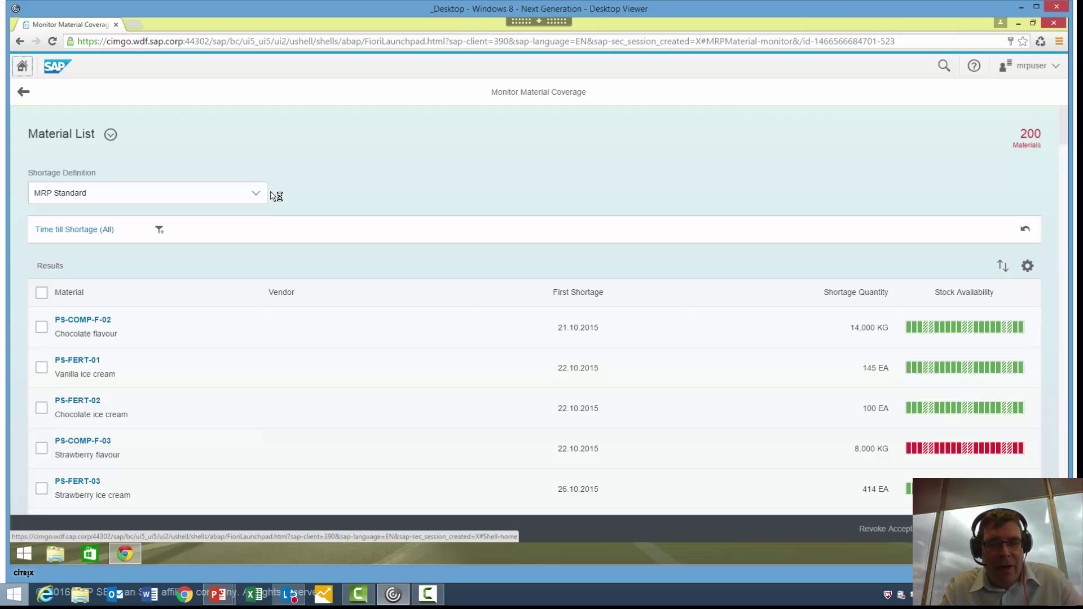
{"action": "left_click", "coordinate": [1030, 67]}
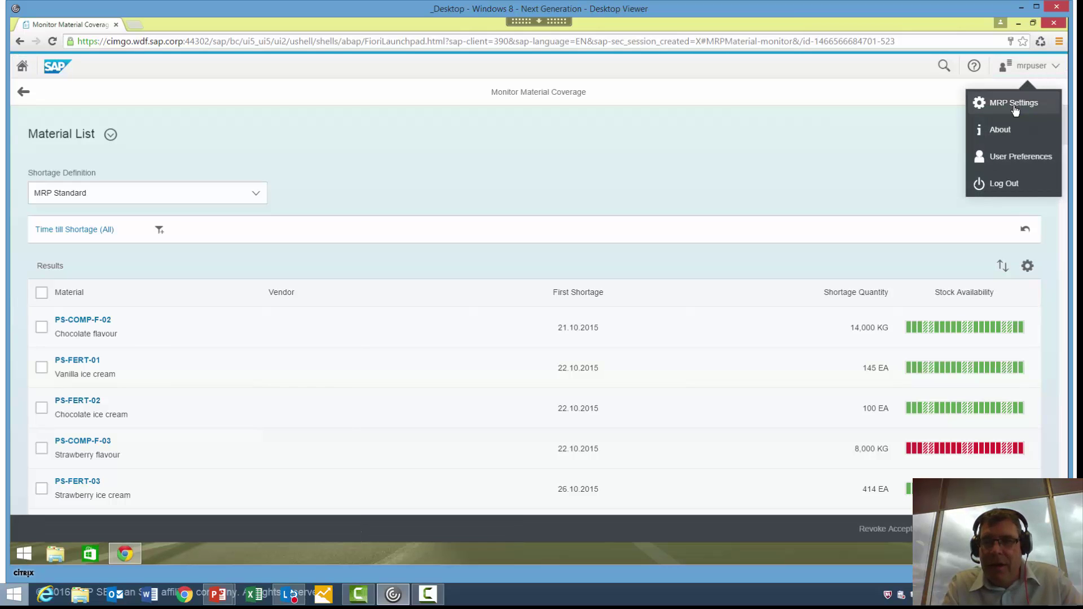
{"action": "left_click", "coordinate": [1013, 107]}
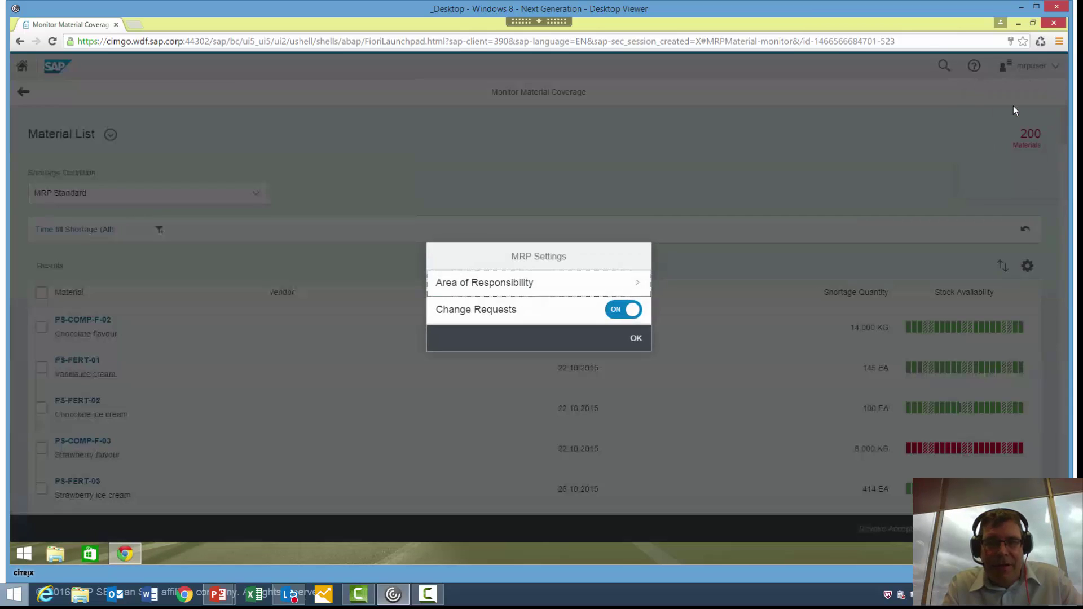
{"action": "left_click", "coordinate": [636, 282]}
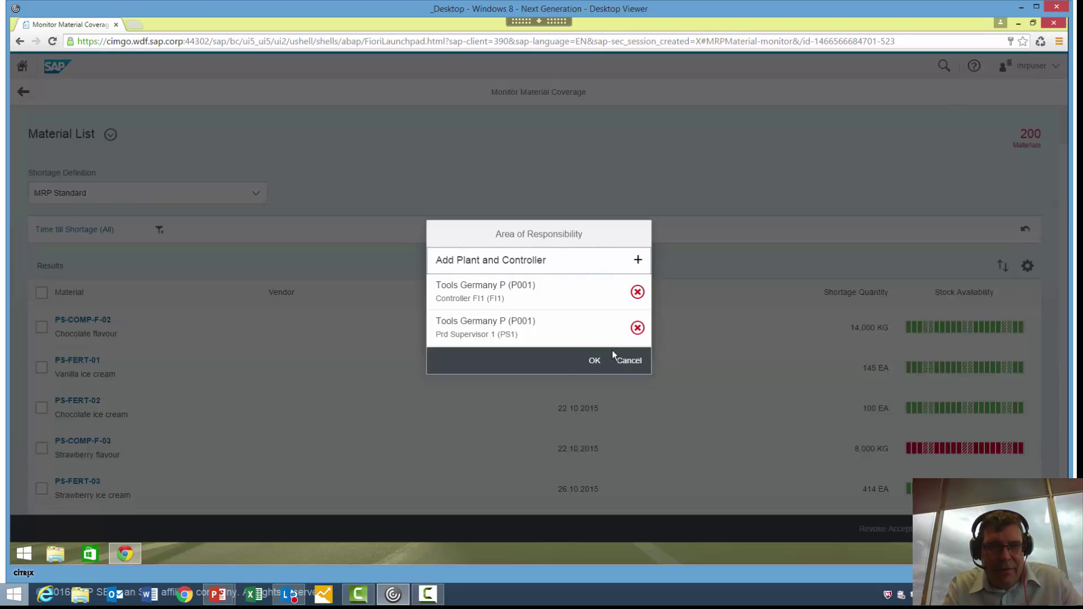
{"action": "left_click", "coordinate": [591, 364]}
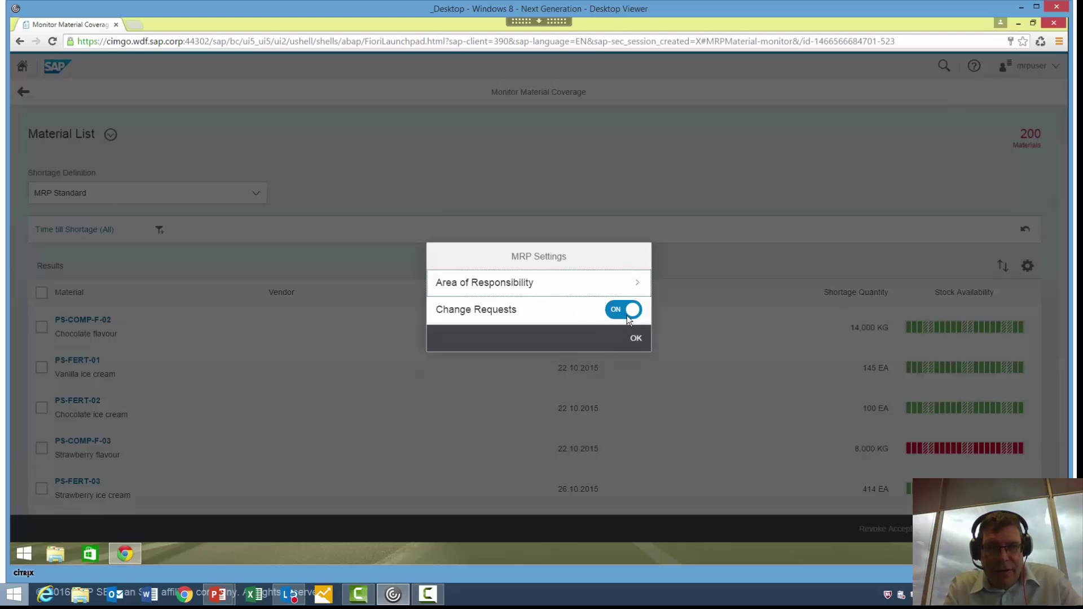
{"action": "left_click", "coordinate": [637, 339]}
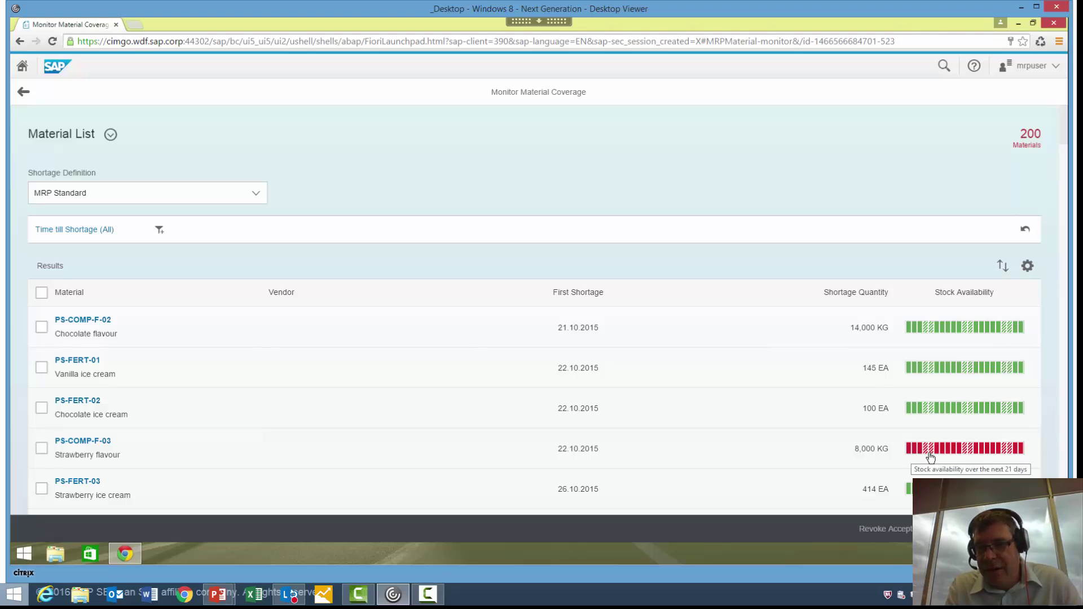
{"action": "left_click", "coordinate": [955, 455]}
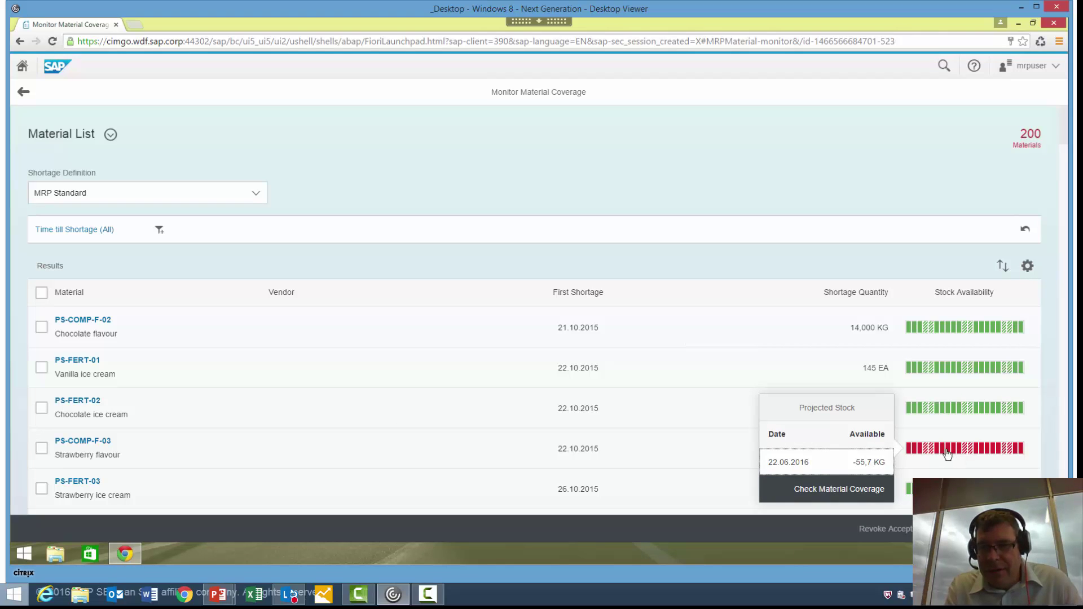
{"action": "left_click", "coordinate": [922, 453]}
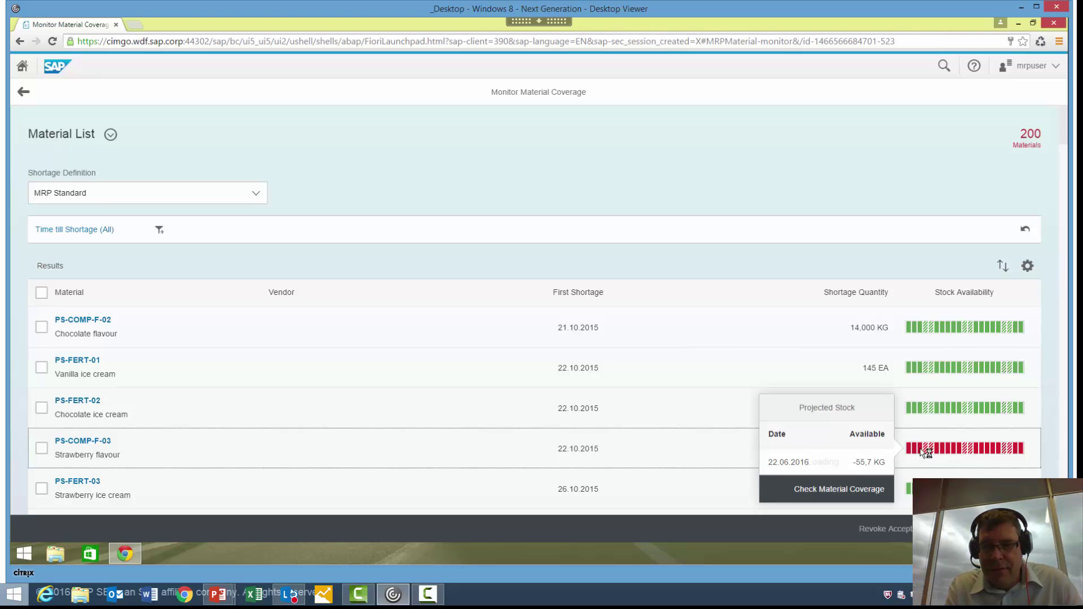
{"action": "left_click", "coordinate": [924, 372]}
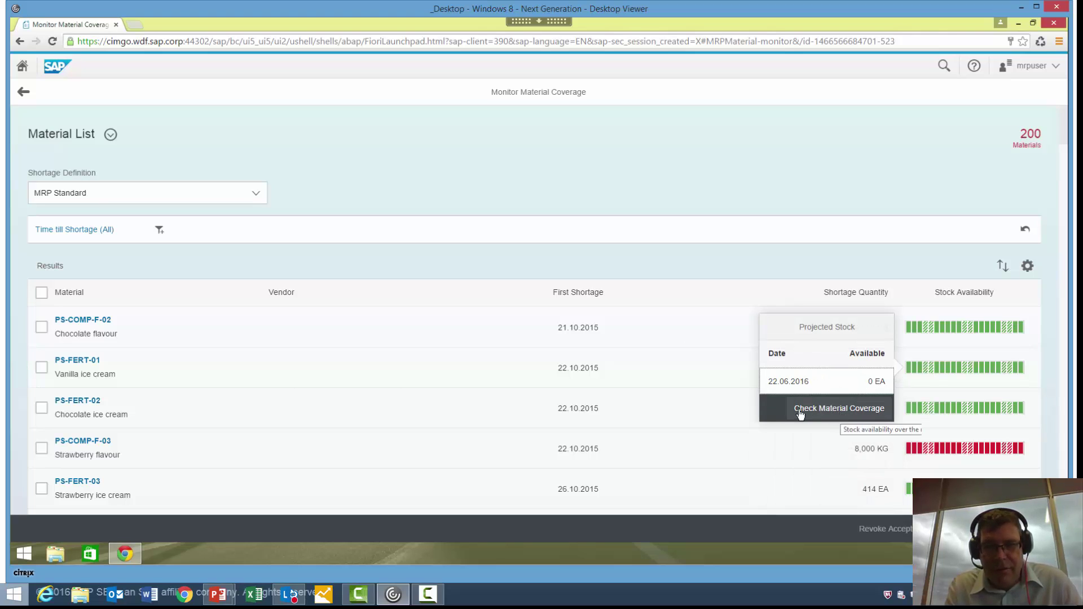
{"action": "left_click", "coordinate": [712, 396]}
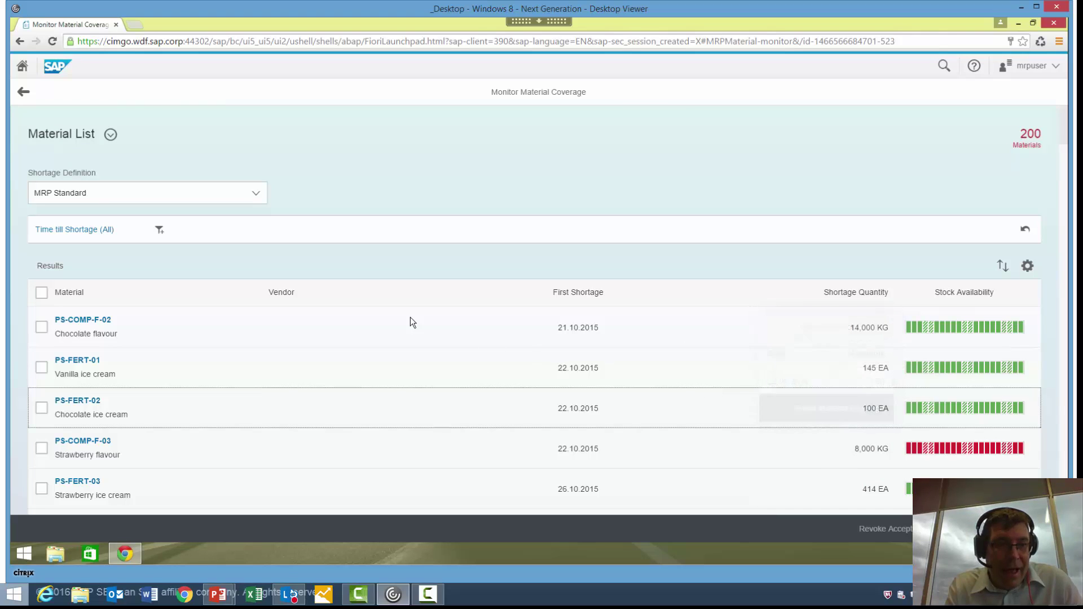
- Filter the material list to material group Navigation systems, leaving 4 materials
{"action": "left_click", "coordinate": [159, 231]}
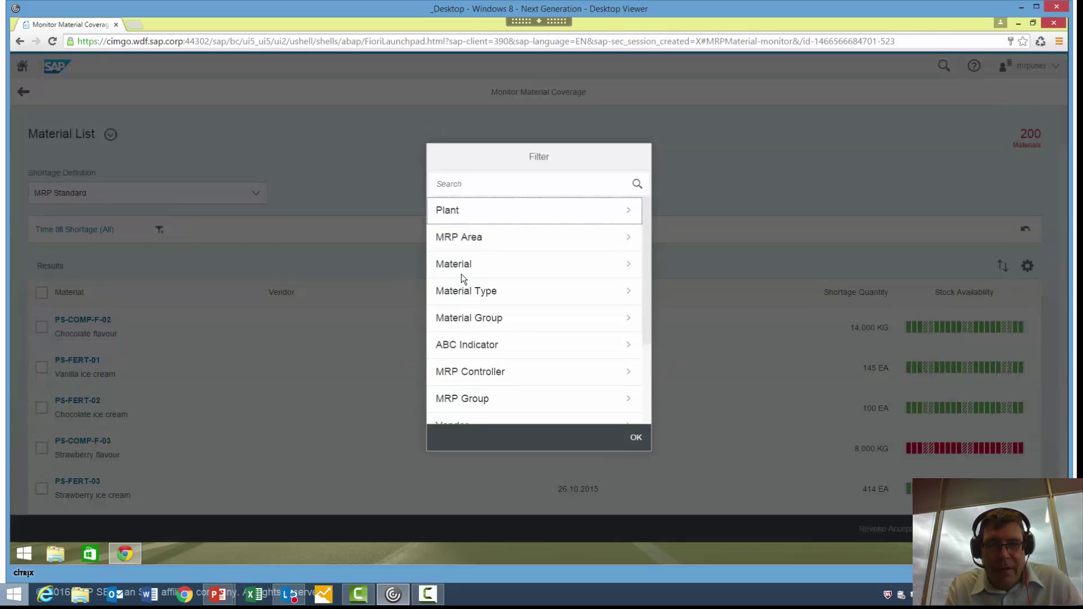
{"action": "left_click", "coordinate": [505, 302]}
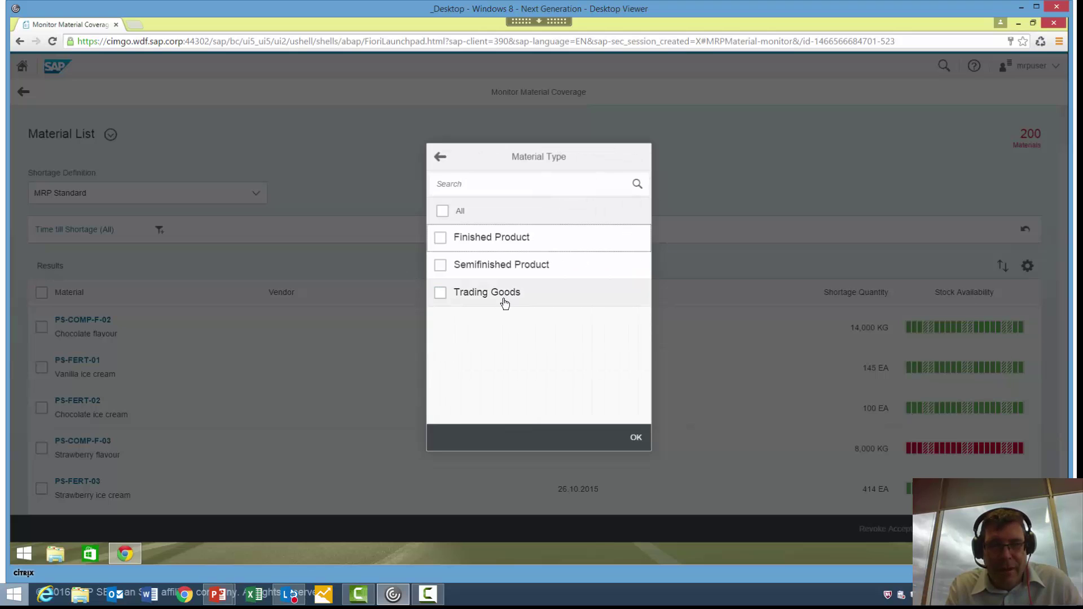
{"action": "left_click", "coordinate": [440, 156]}
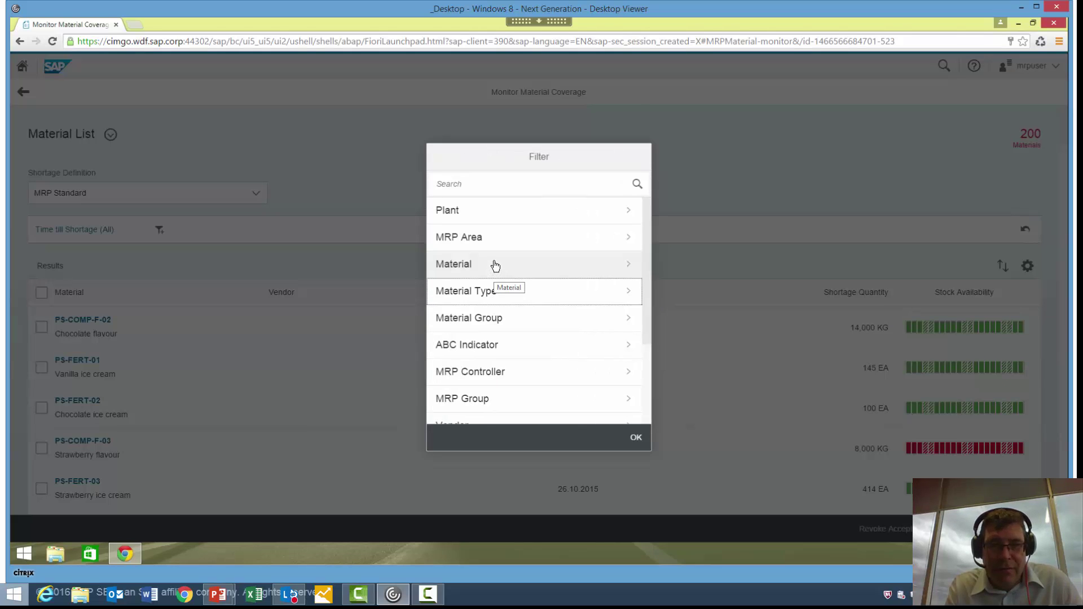
{"action": "left_click", "coordinate": [515, 300]}
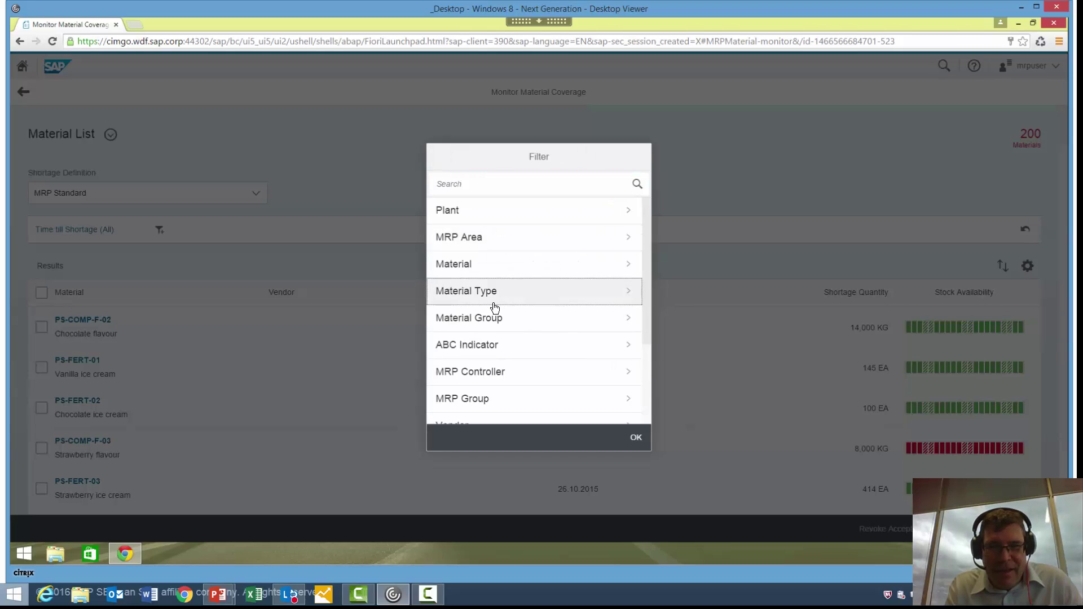
{"action": "left_click", "coordinate": [497, 319]}
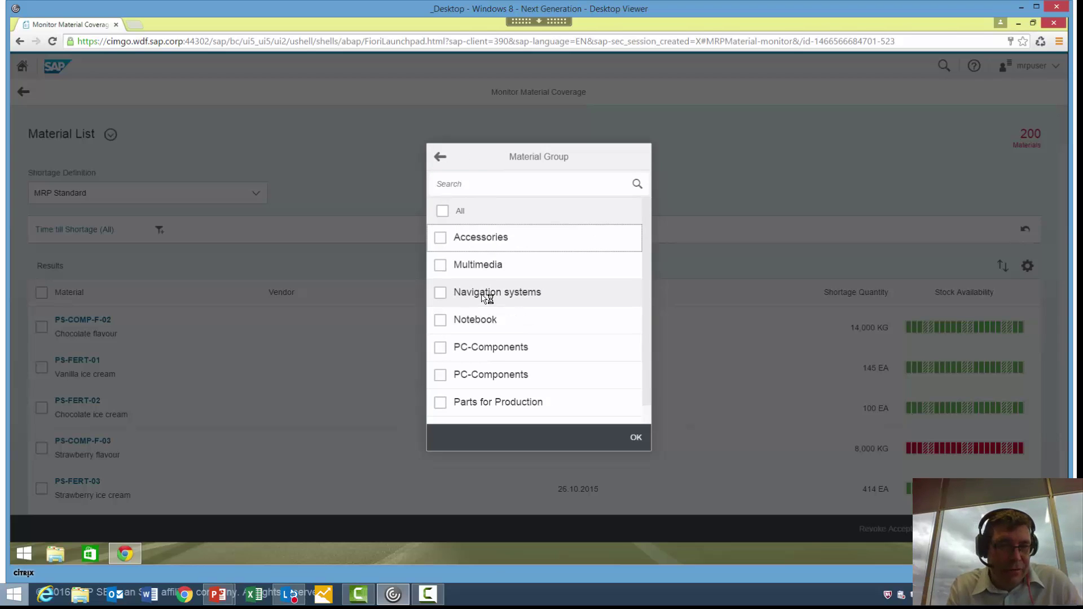
{"action": "left_click", "coordinate": [484, 297]}
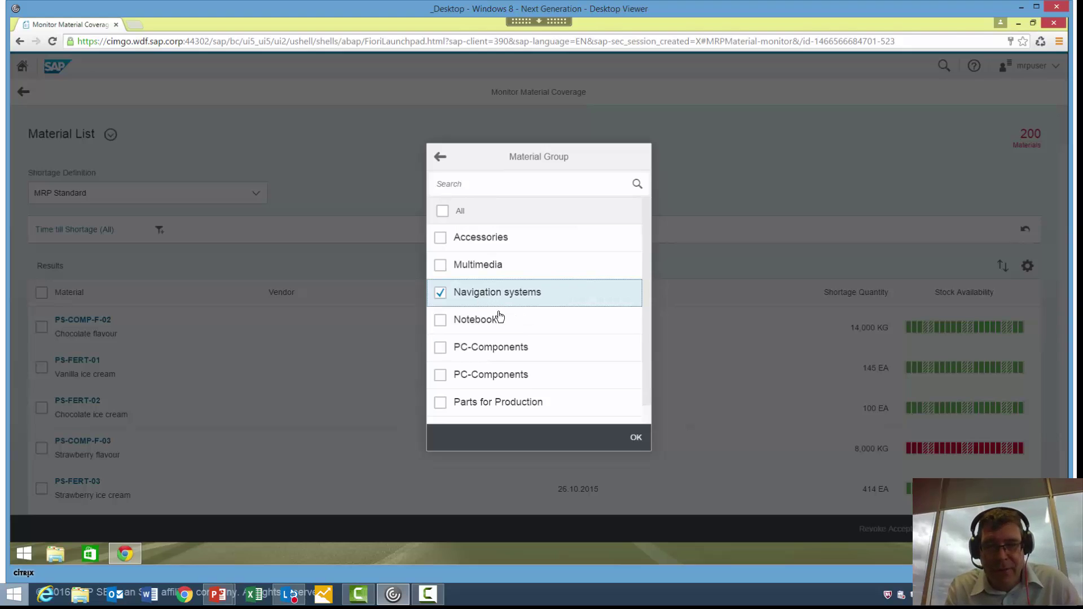
{"action": "left_click", "coordinate": [638, 442]}
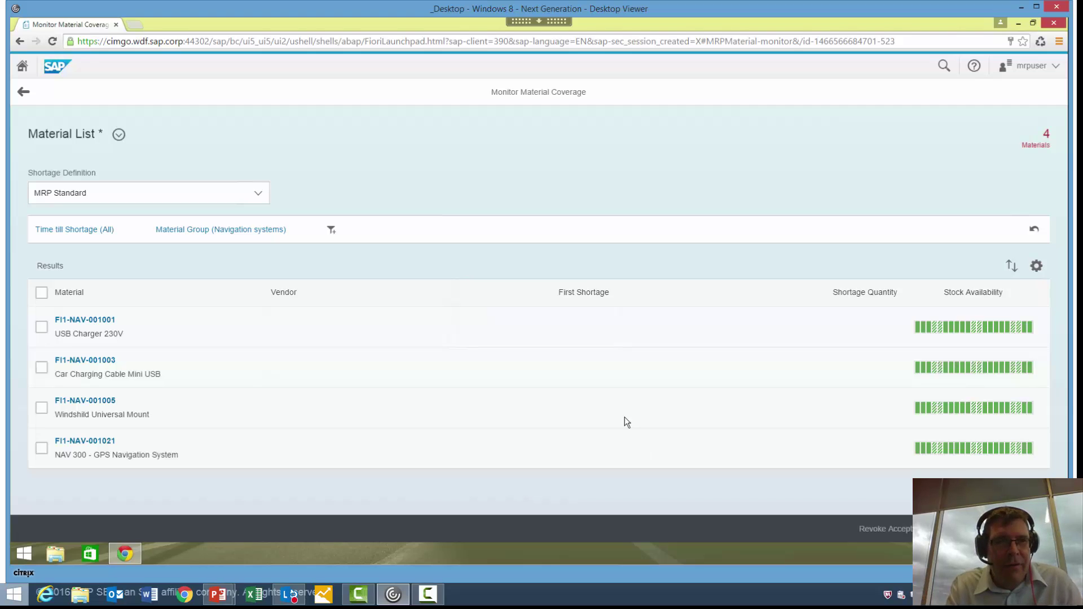
- Save the filtered list as variant 'Nav gear' with a home-page tile, then return home
{"action": "left_click", "coordinate": [118, 135]}
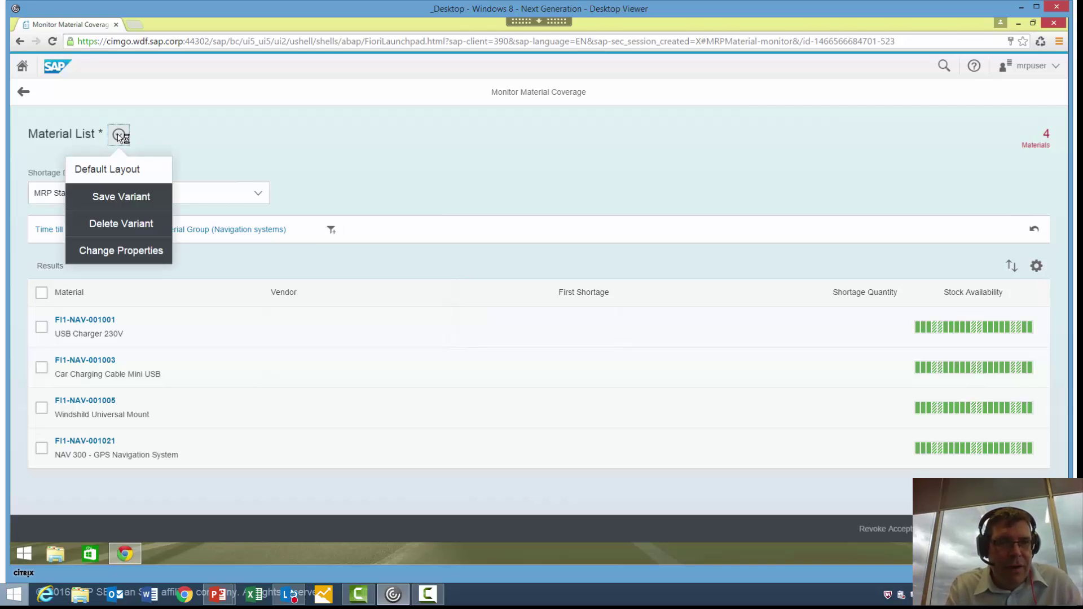
{"action": "left_click", "coordinate": [114, 201]}
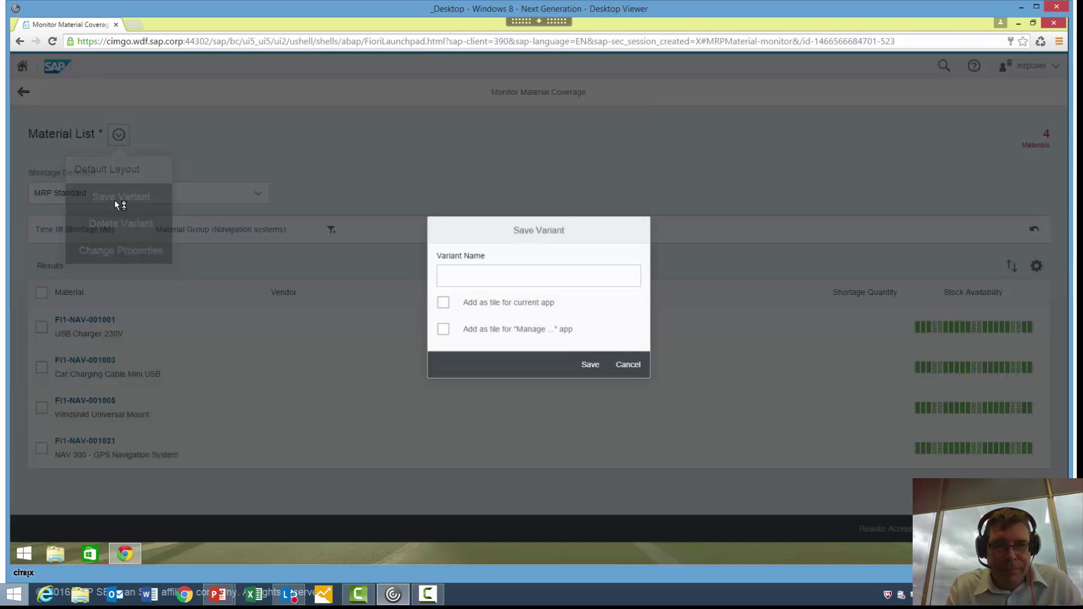
{"action": "type", "text": "Na"}
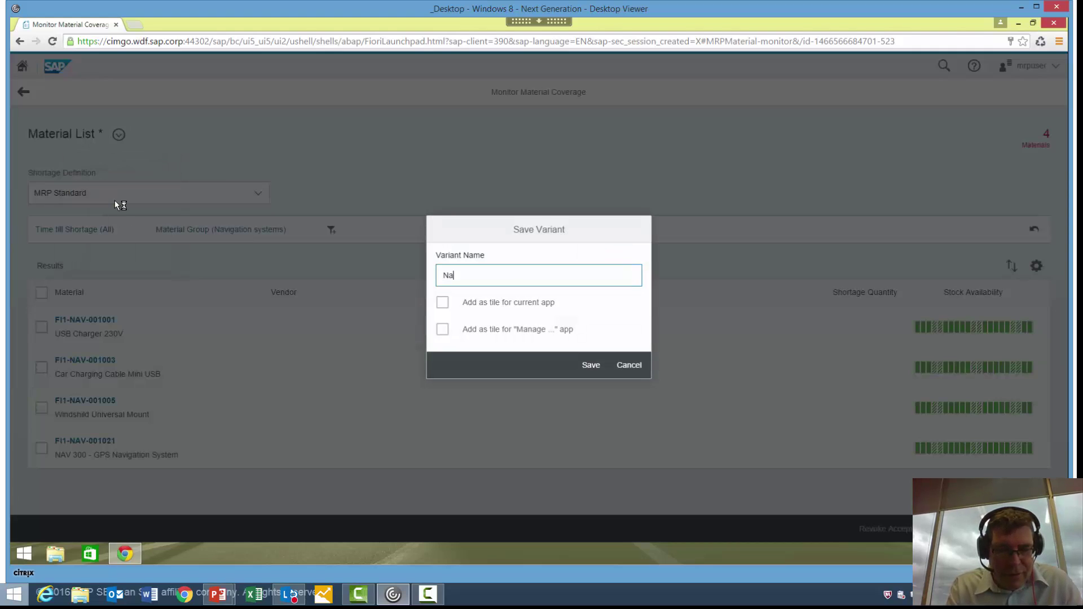
{"action": "type", "text": "v gear"}
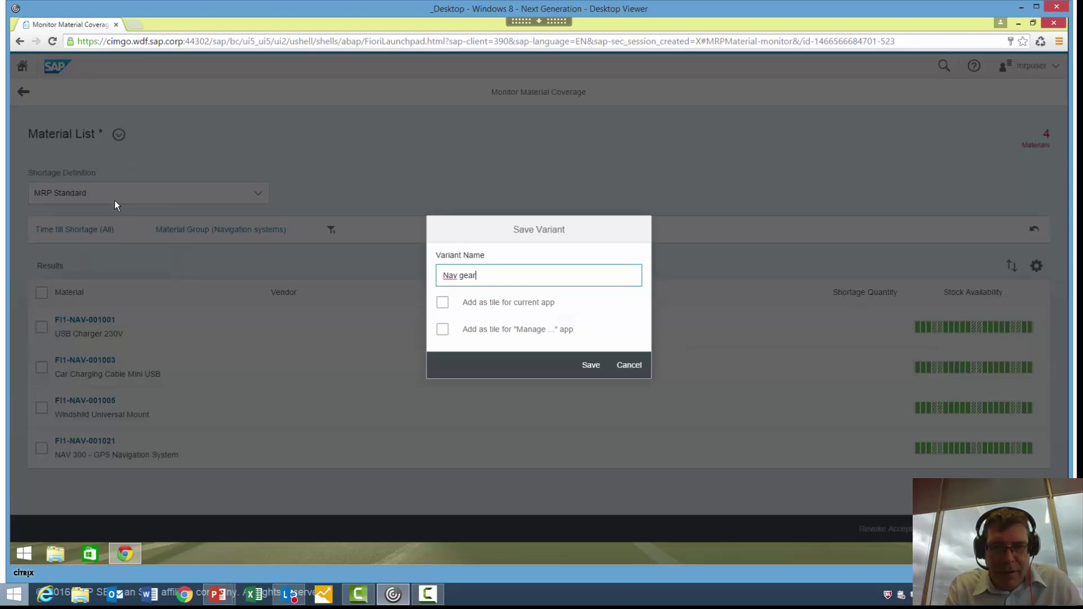
{"action": "left_click", "coordinate": [442, 303]}
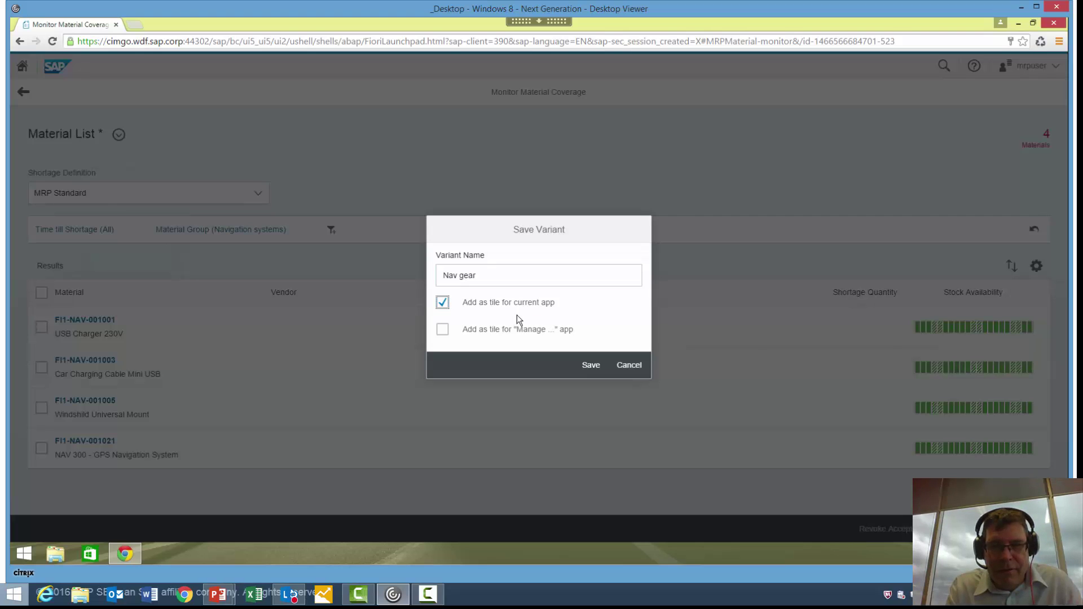
{"action": "left_click", "coordinate": [591, 365]}
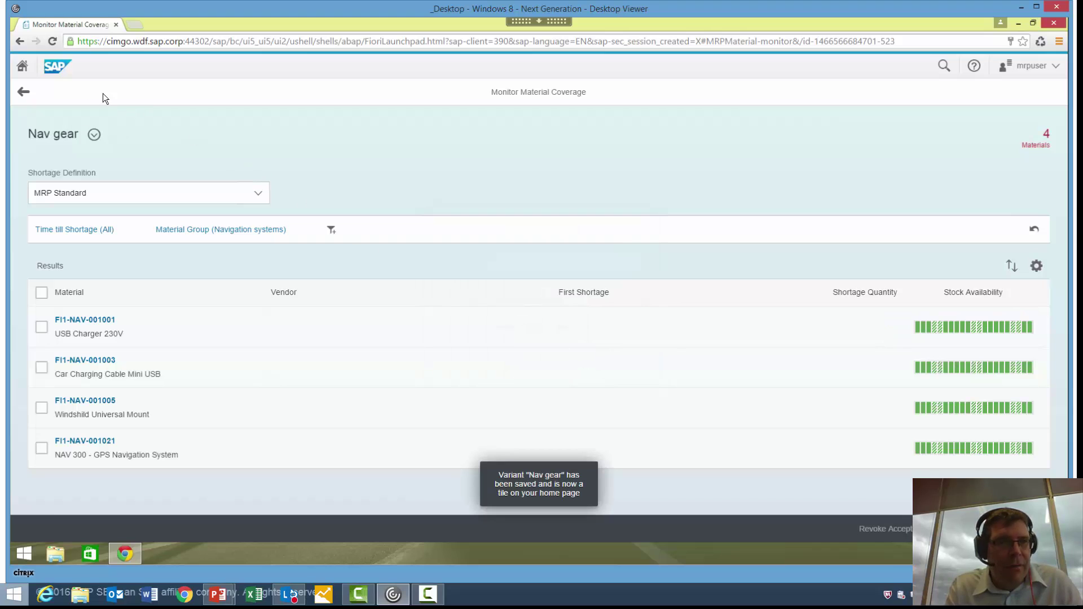
{"action": "left_click", "coordinate": [23, 68]}
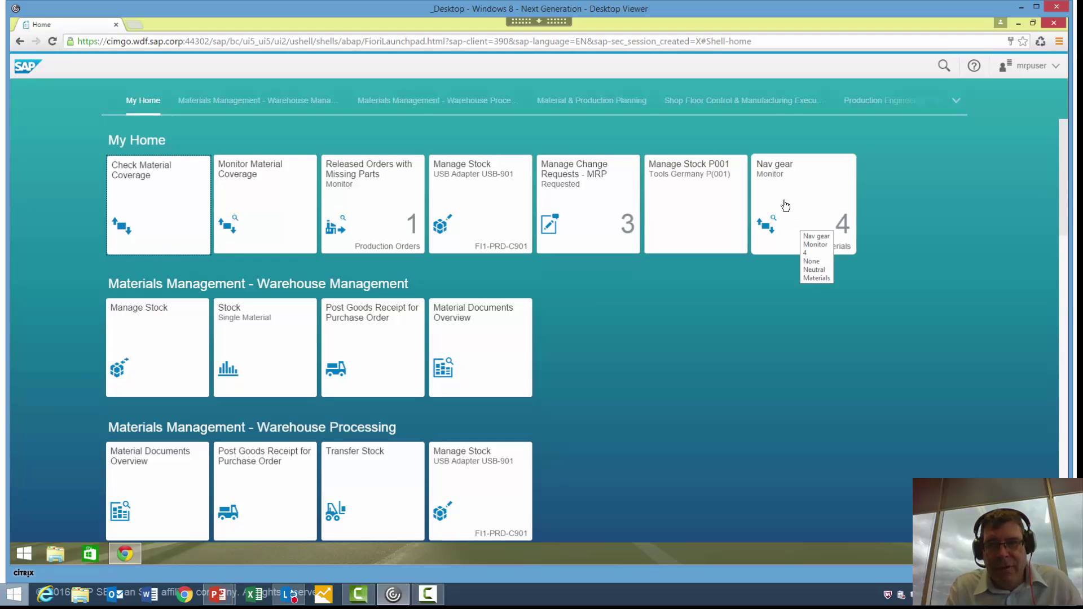
{"action": "left_click", "coordinate": [786, 233]}
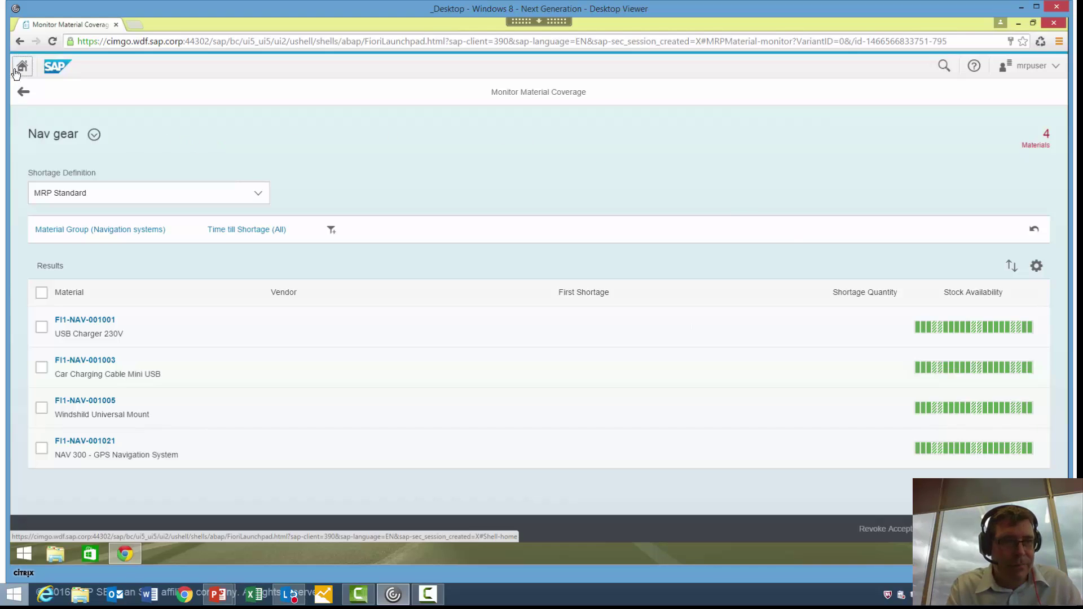
{"action": "left_click", "coordinate": [16, 71]}
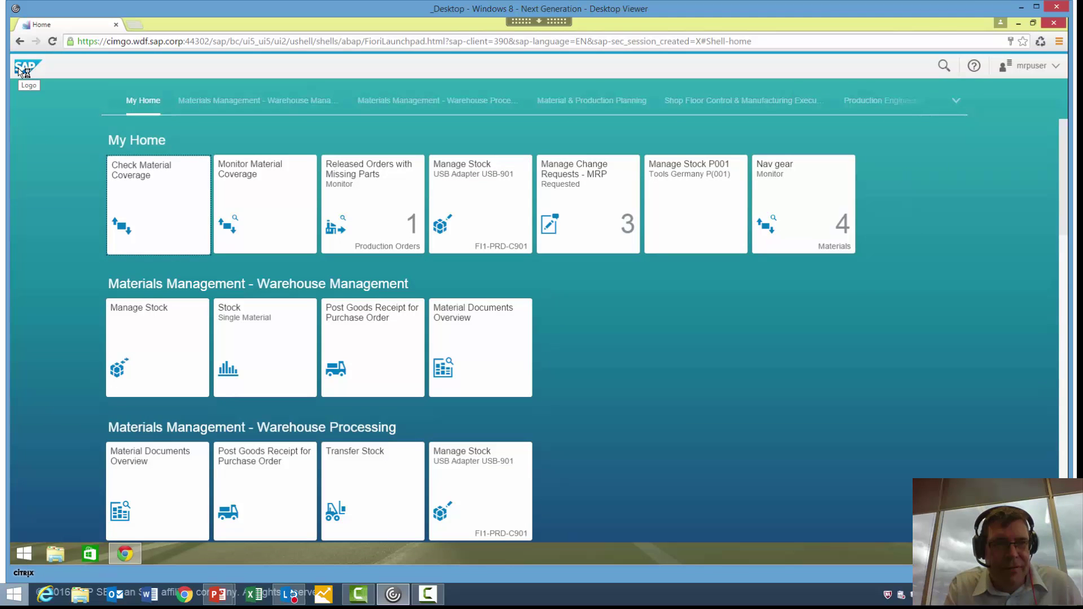
- Open Monitor Material Coverage and scroll the FI1 materials down to FI1-TSC-ACC0008 Accept Scenario 8
{"action": "left_click", "coordinate": [271, 186]}
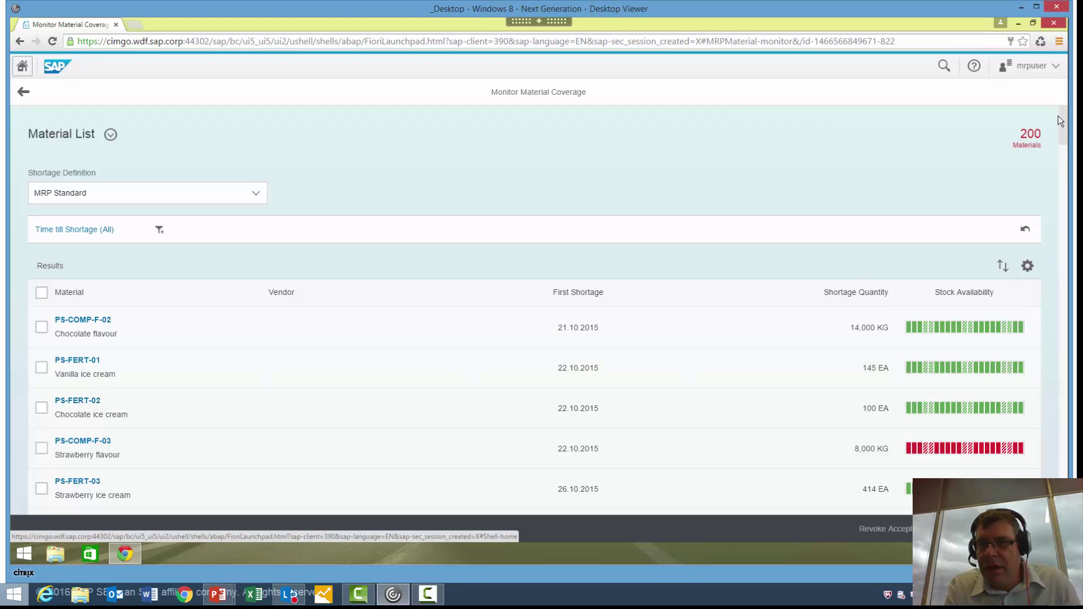
{"action": "scroll", "coordinate": [1058, 181], "scroll_direction": "down", "scroll_amount": 1}
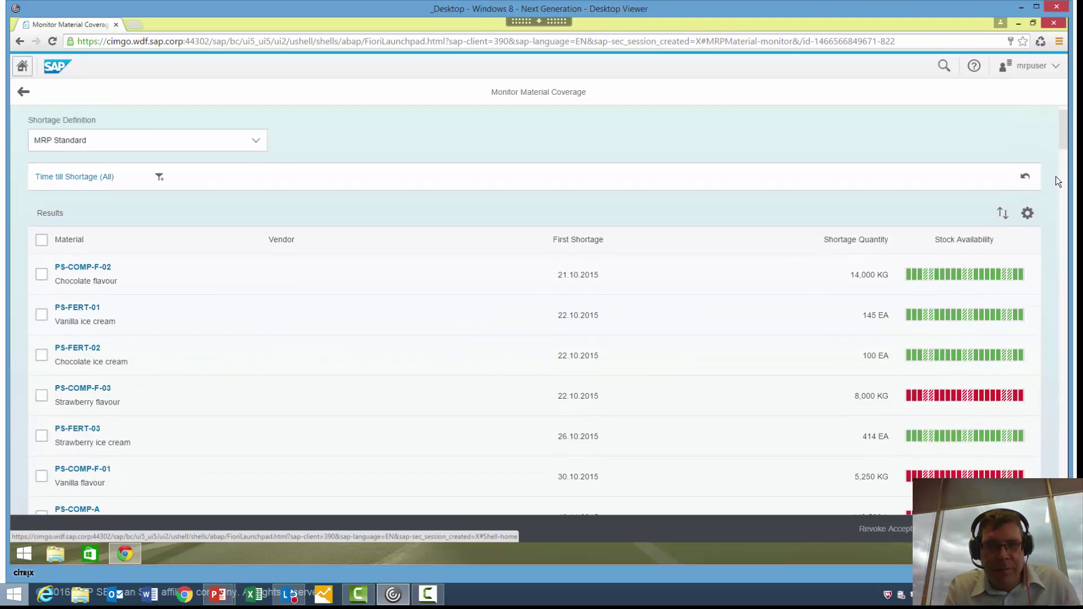
{"action": "scroll", "coordinate": [1057, 180], "scroll_direction": "down", "scroll_amount": 15}
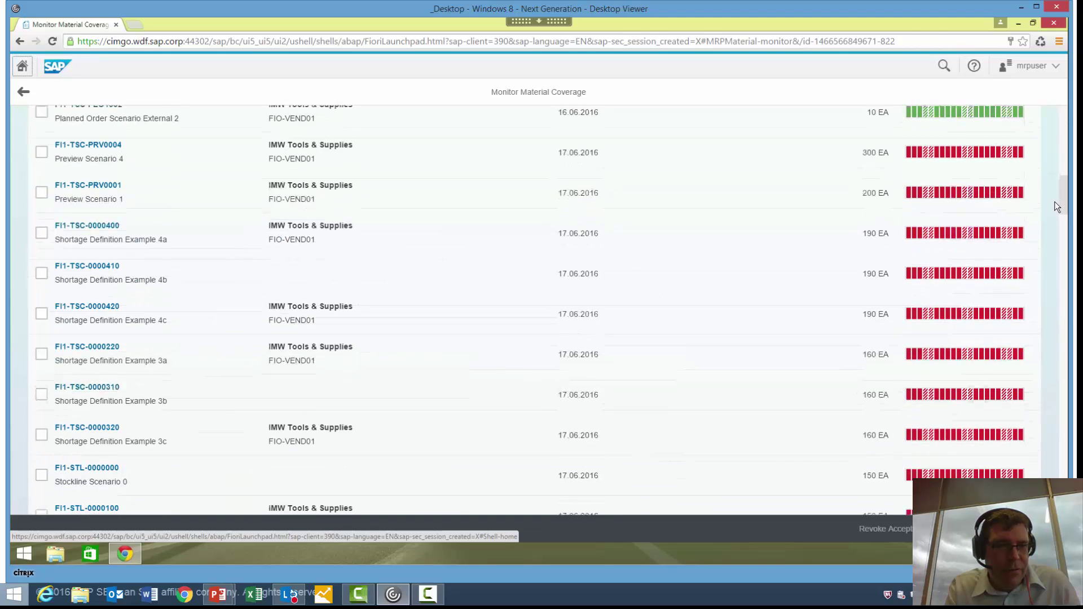
{"action": "scroll", "coordinate": [1054, 202], "scroll_direction": "down", "scroll_amount": 2}
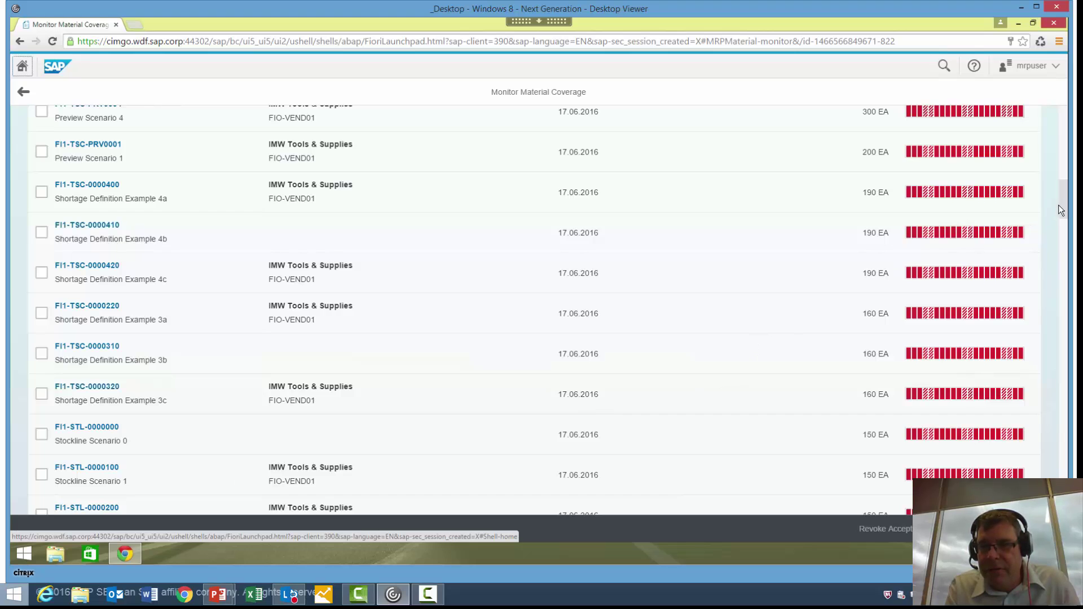
{"action": "scroll", "coordinate": [1061, 200], "scroll_direction": "down", "scroll_amount": 4}
{"action": "scroll", "coordinate": [1054, 237], "scroll_direction": "down", "scroll_amount": 3}
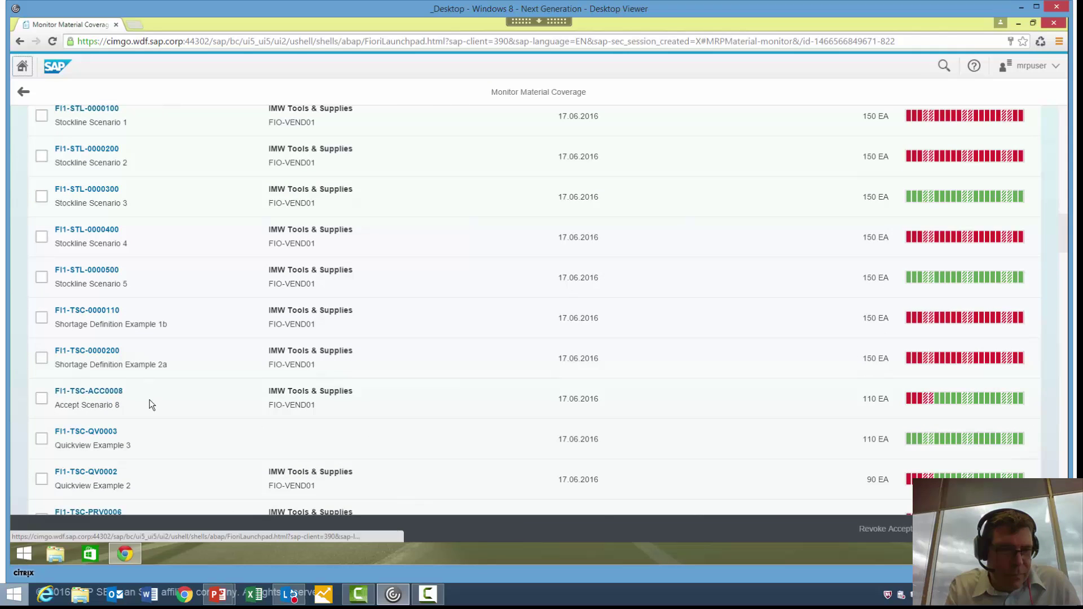
- Select FI1-TSC-ACC0008 and open its Plant P001 material details via Manage Materials
{"action": "left_click", "coordinate": [41, 399]}
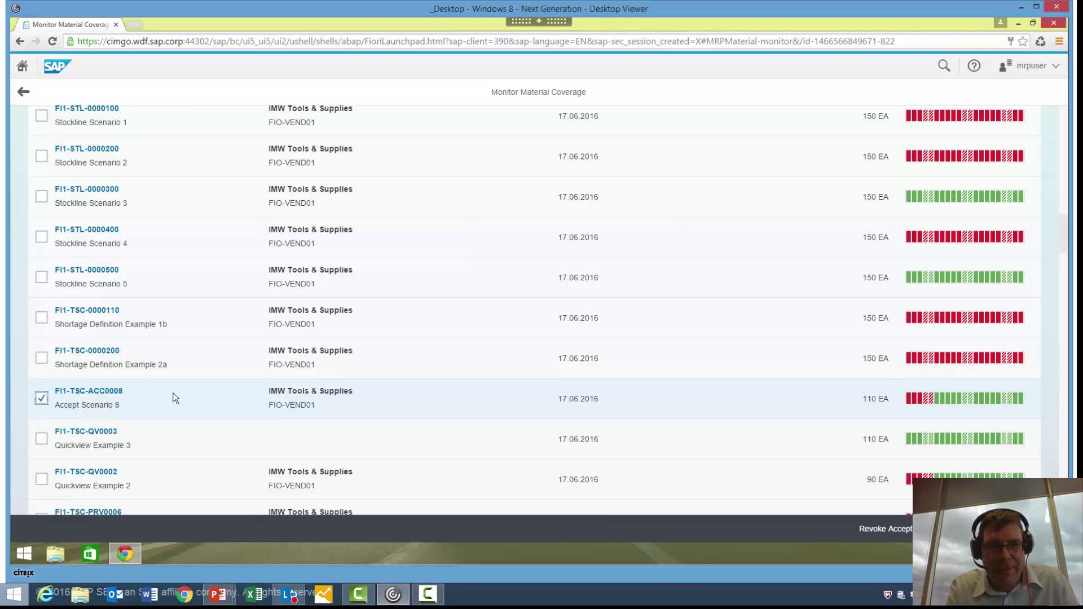
{"action": "left_click", "coordinate": [905, 529]}
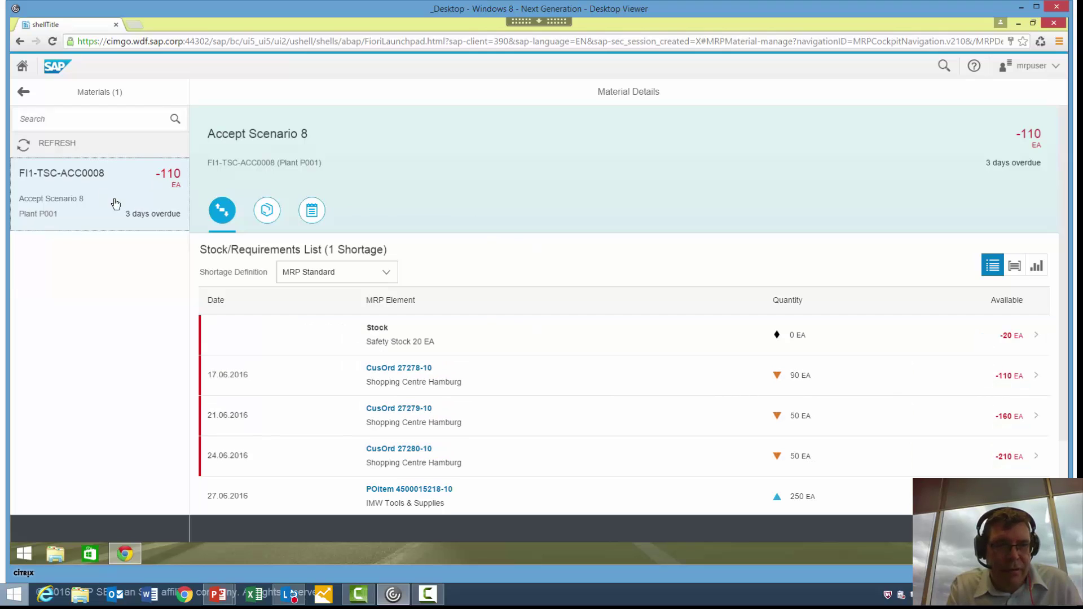
{"action": "left_click", "coordinate": [264, 213]}
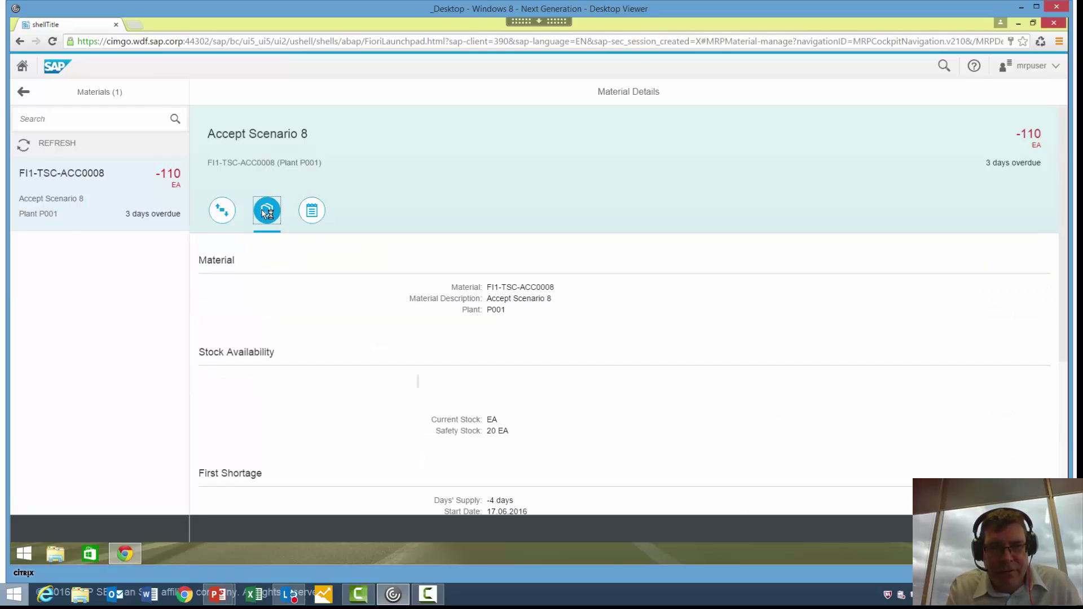
{"action": "left_click", "coordinate": [224, 210]}
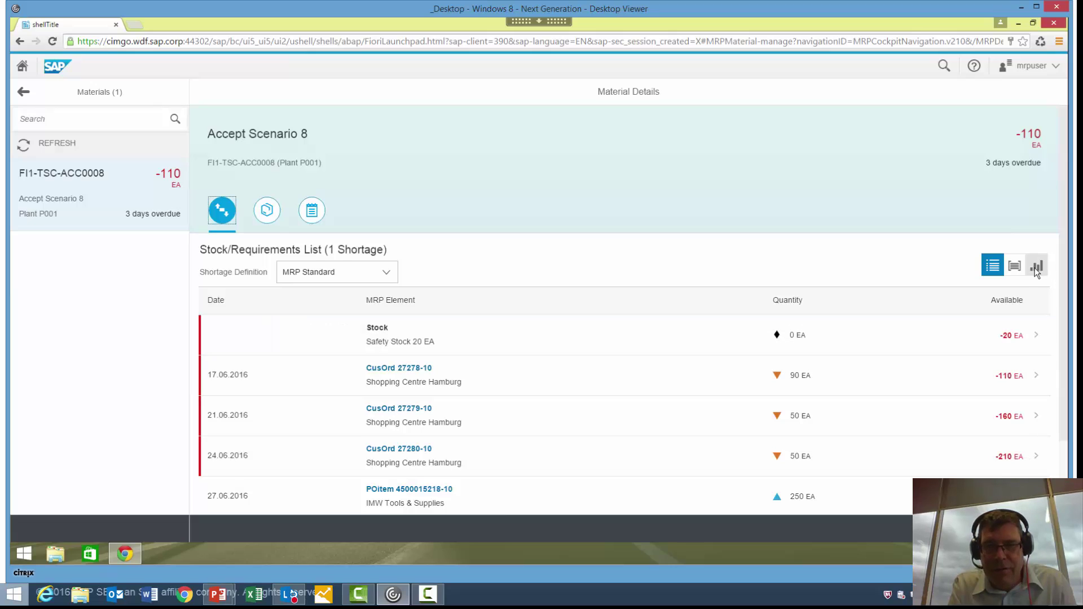
{"action": "left_click", "coordinate": [1037, 267]}
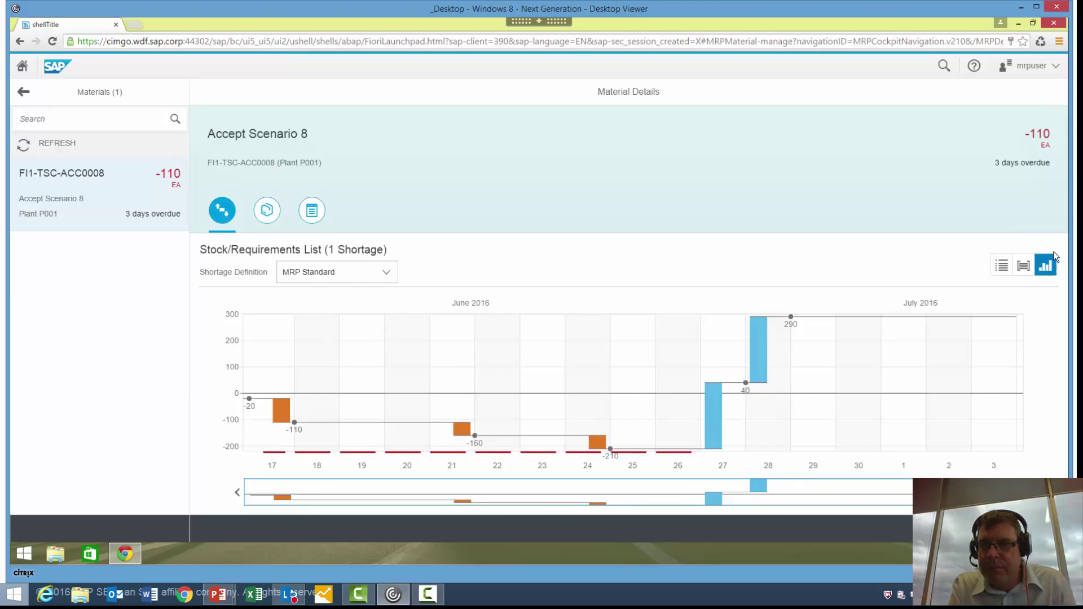
{"action": "left_click", "coordinate": [1024, 267]}
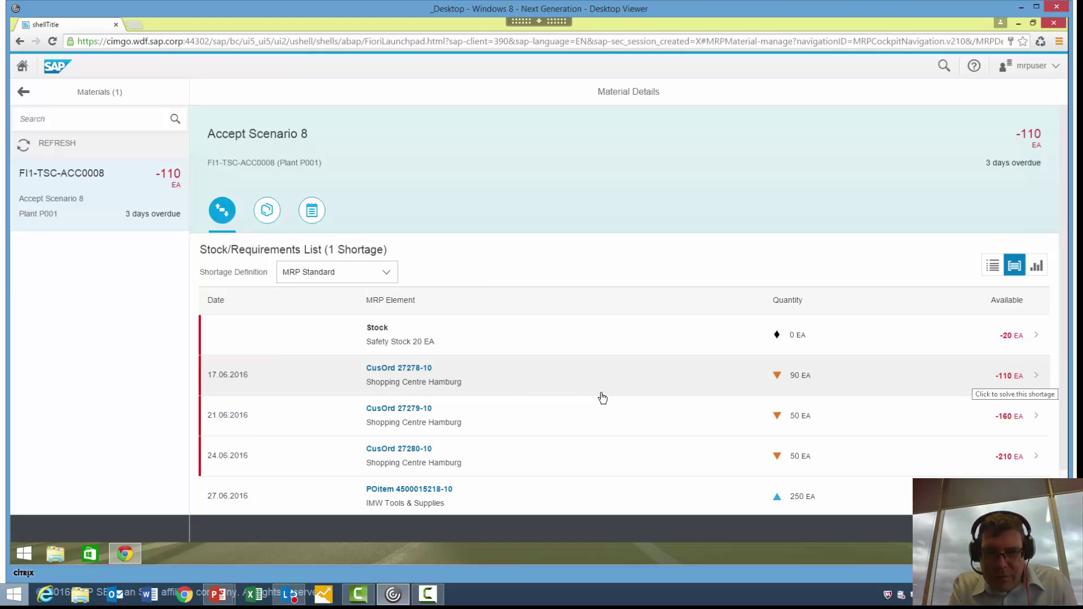
- Open the solution page for the CusOrd 27278-10 shortage dated 17.06.2016
{"action": "left_click", "coordinate": [869, 380]}
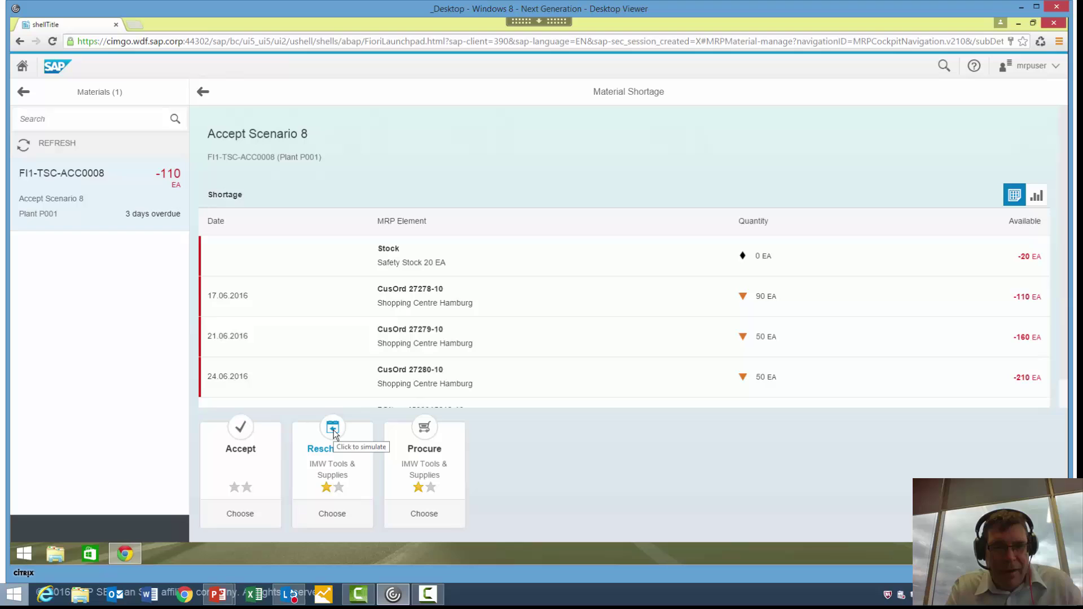
- Simulate rescheduling the existing order, then simulate procuring a new 210 EA item for 23.06.2016
{"action": "left_click", "coordinate": [334, 432]}
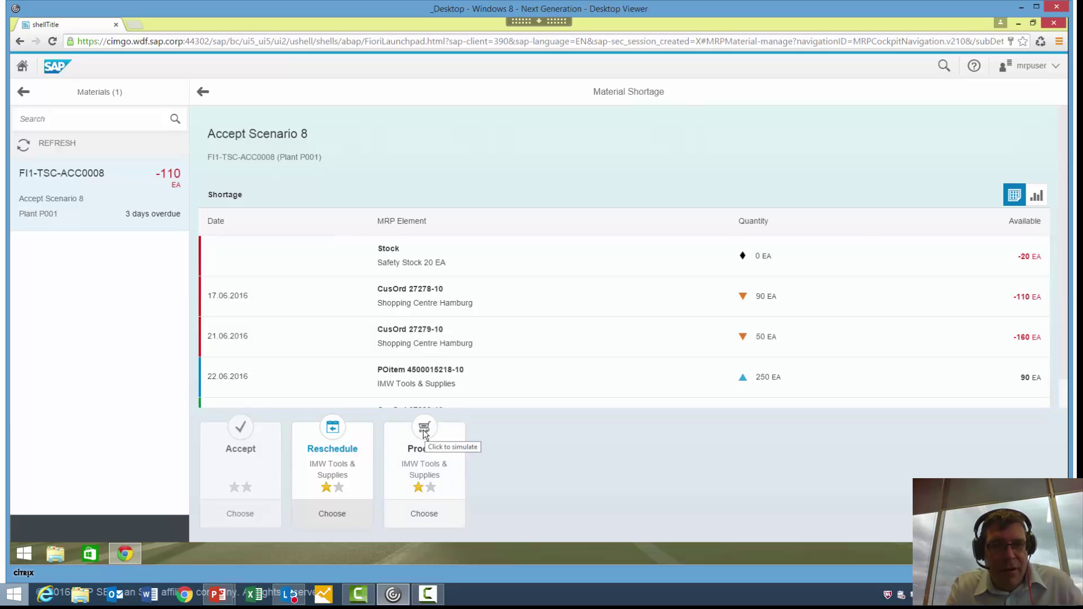
{"action": "left_click", "coordinate": [425, 430]}
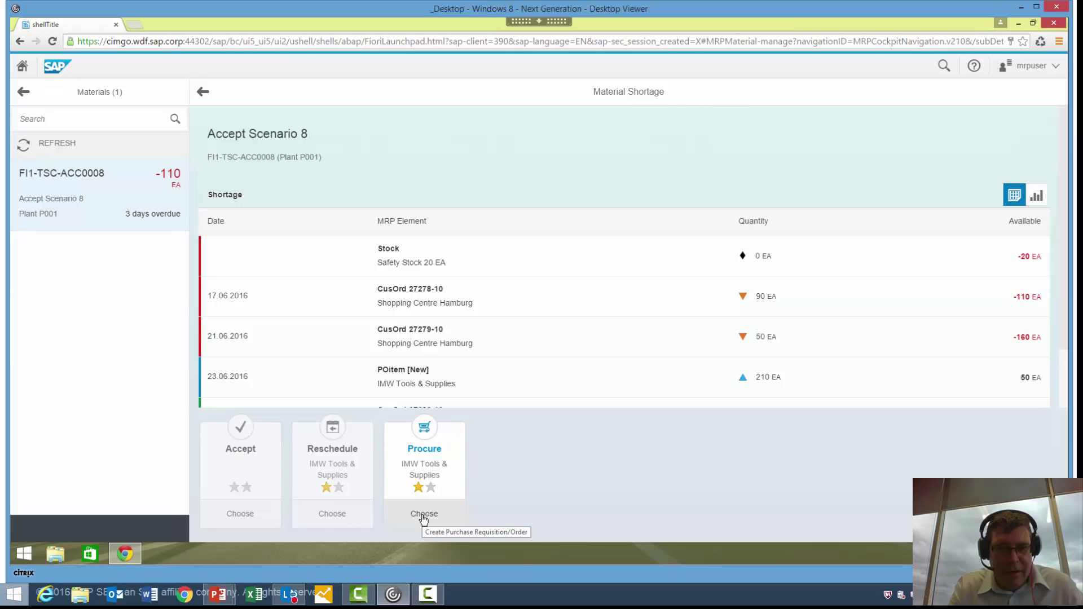
- Create the purchase order from the Procure card, keeping Create Order and quantity 210 EA
{"action": "left_click", "coordinate": [422, 514]}
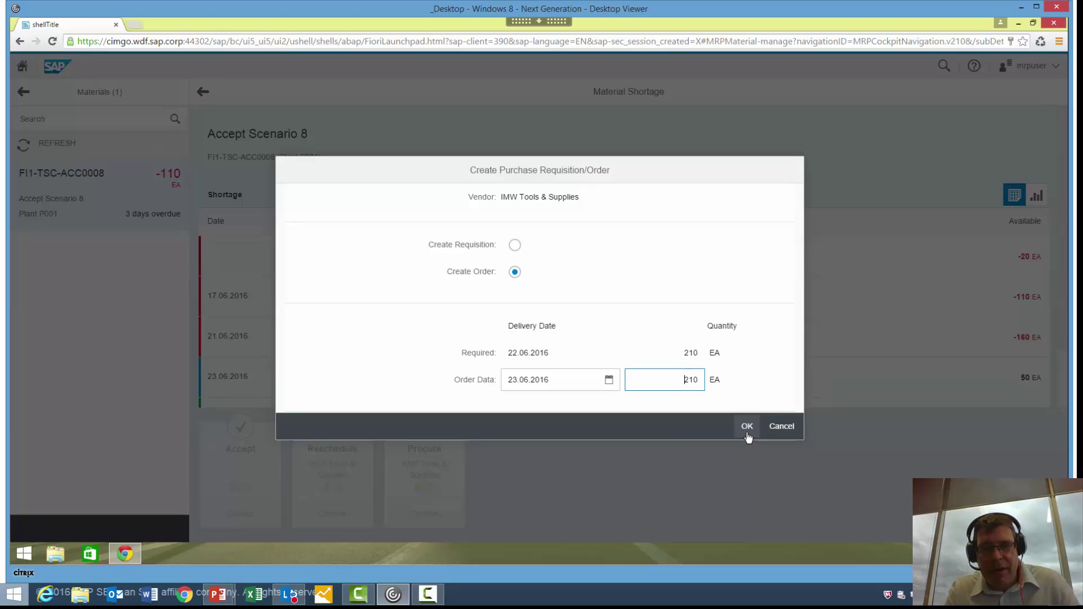
{"action": "left_click", "coordinate": [747, 434]}
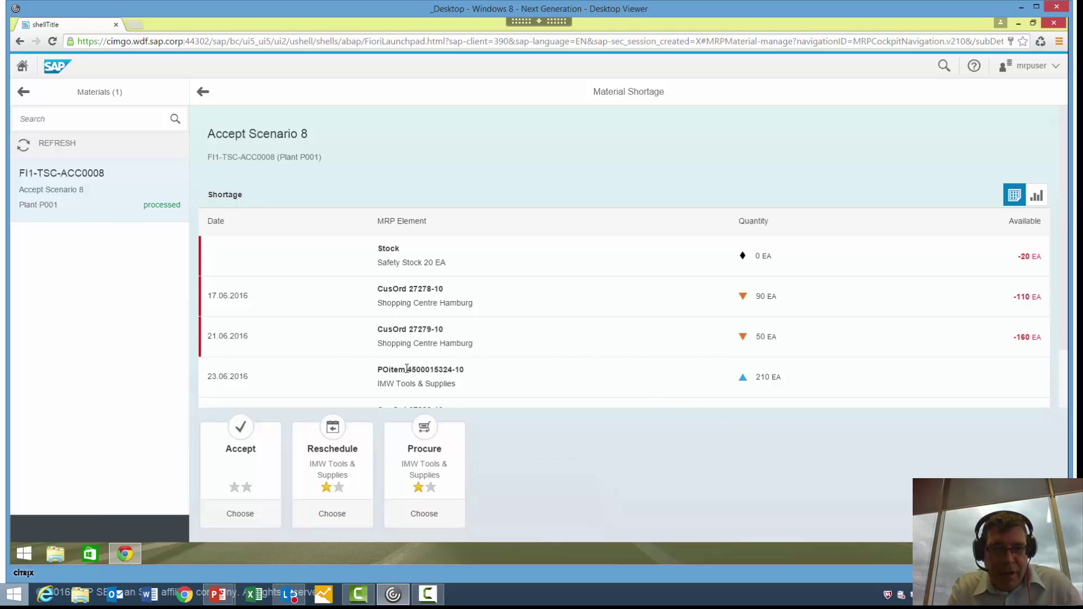
{"action": "left_click_drag", "start_coordinate": [406, 369], "coordinate": [457, 369]}
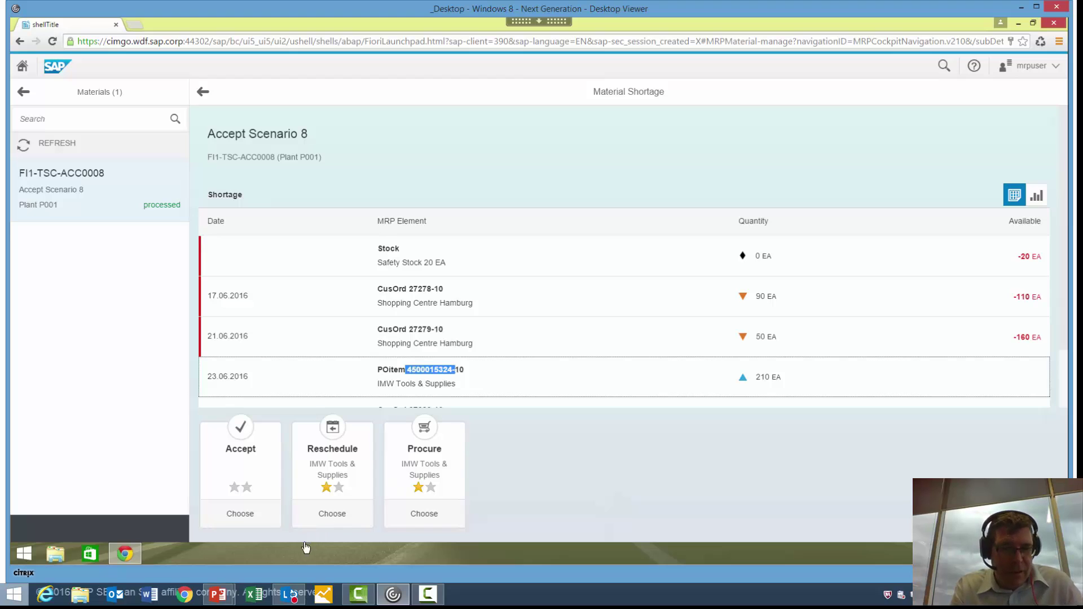
{"action": "mouse_move", "coordinate": [220, 595]}
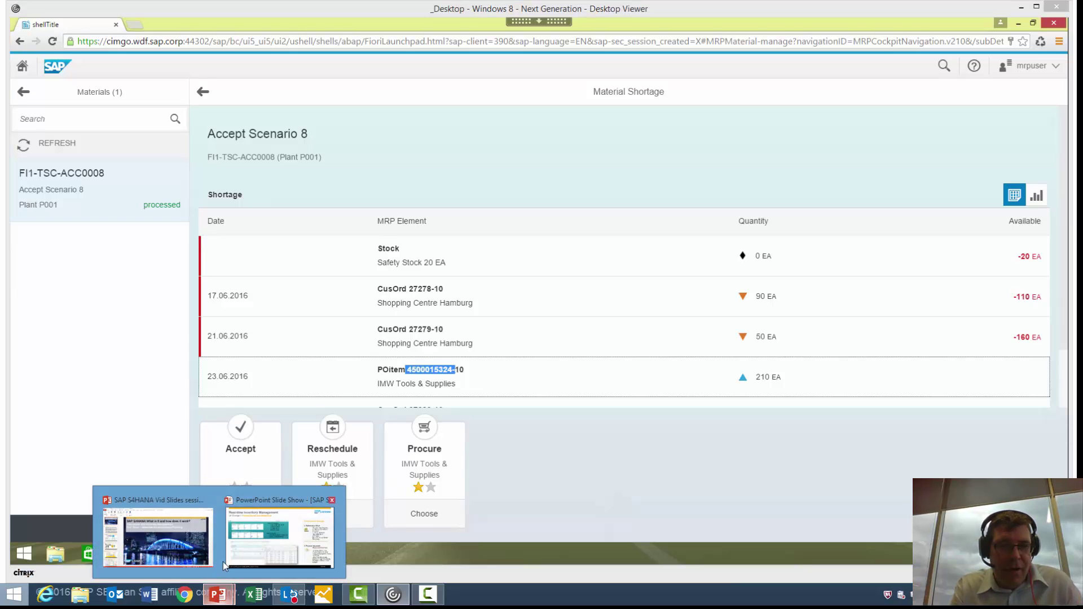
- Return to the PowerPoint slide show and advance two slides to the Simplification List - Document slide
{"action": "left_click", "coordinate": [245, 540]}
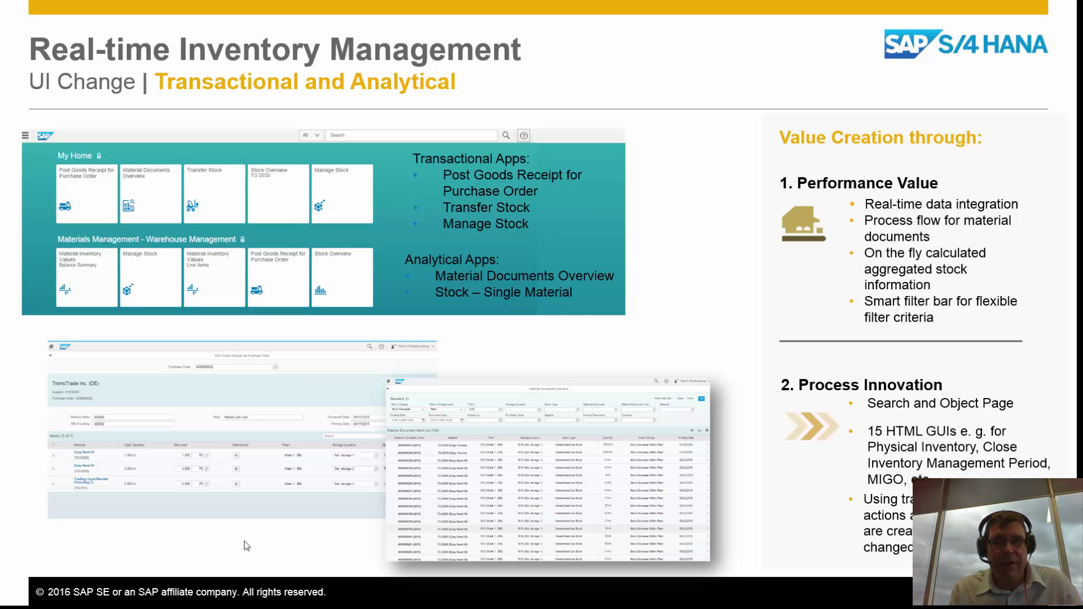
{"action": "key", "text": "Right"}
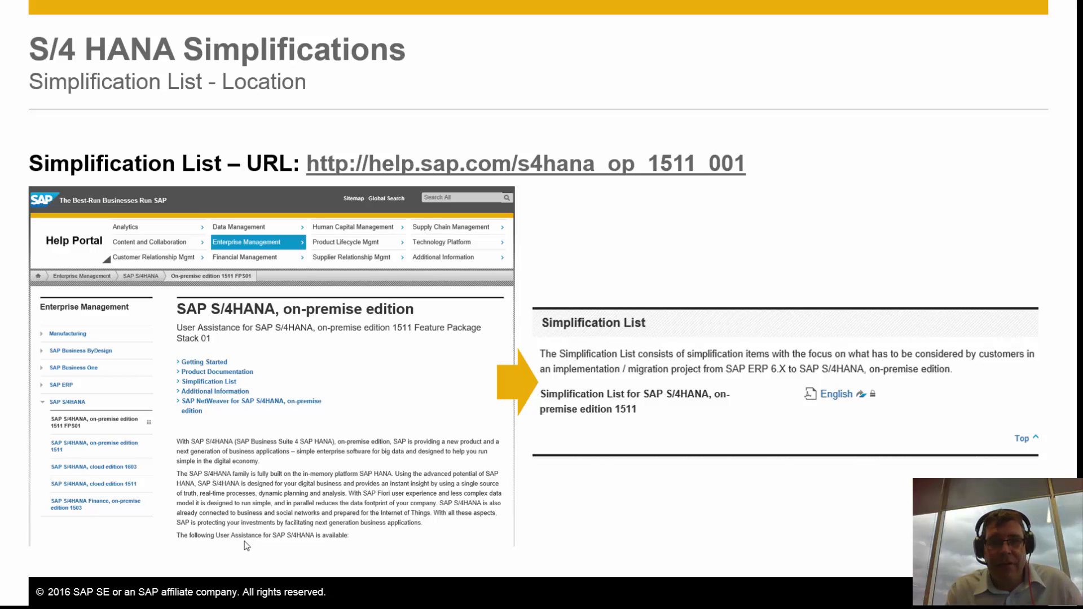
{"action": "key", "text": "Right"}
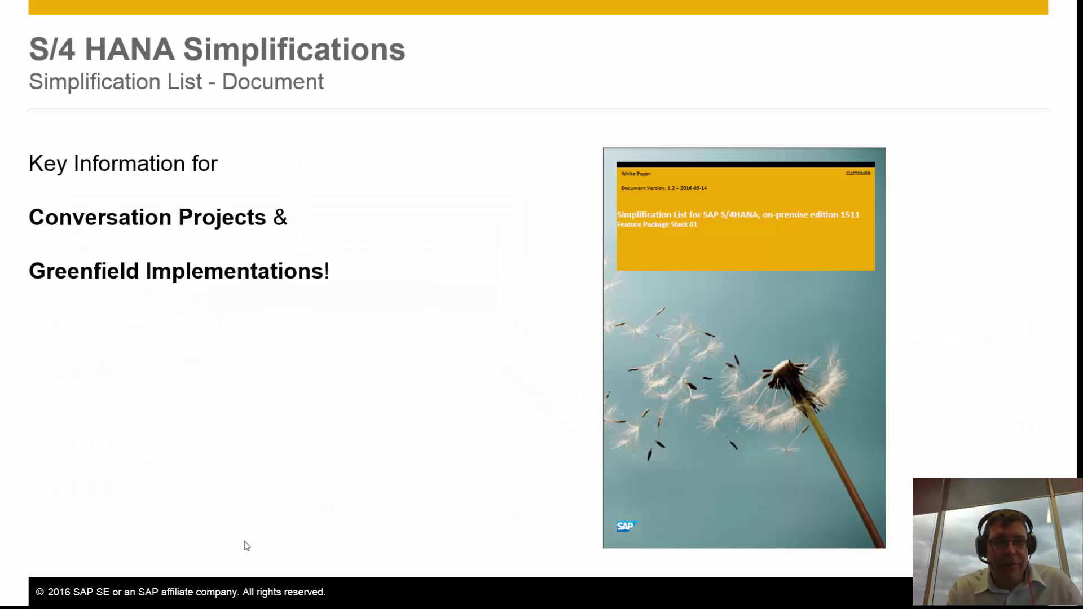